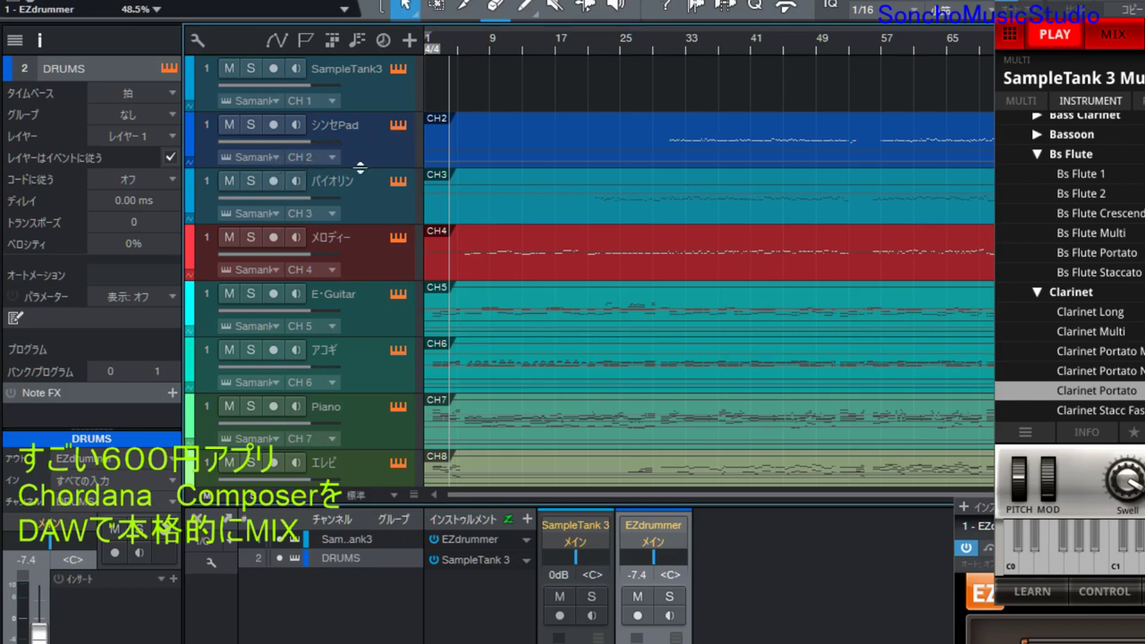
Look over the arrangement's tracks and listen to the E-Guitar track soloed on its own, releasing the solo at the end
{"action": "scroll", "coordinate": [329, 234], "scroll_direction": "down", "scroll_amount": 3}
{"action": "scroll", "coordinate": [326, 250], "scroll_direction": "down", "scroll_amount": 2}
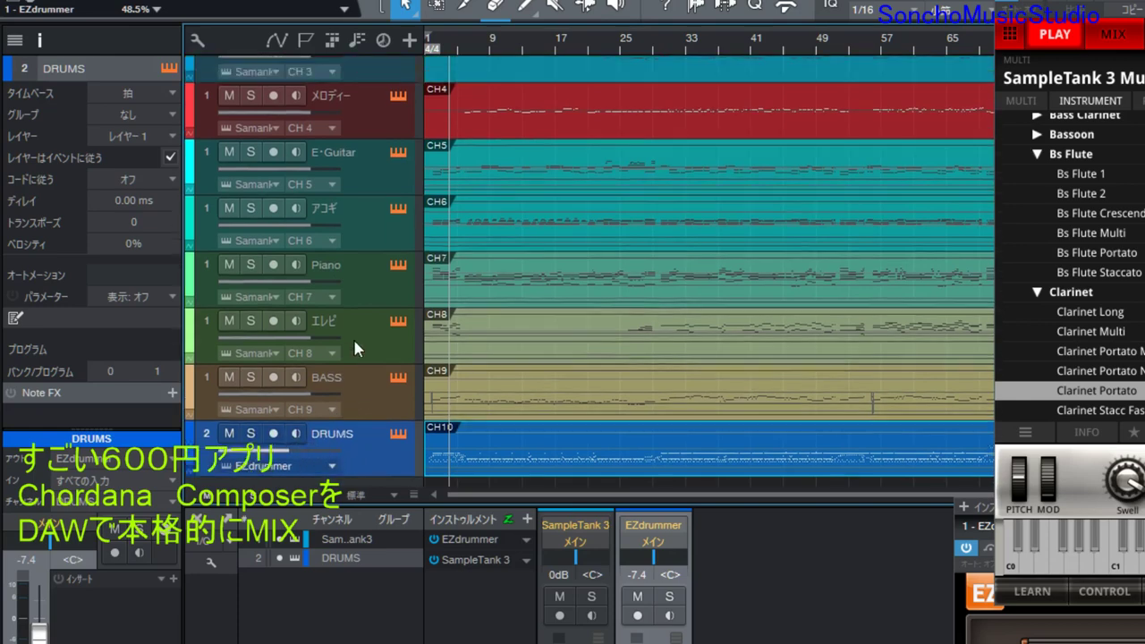
{"action": "scroll", "coordinate": [352, 337], "scroll_direction": "up", "scroll_amount": 6}
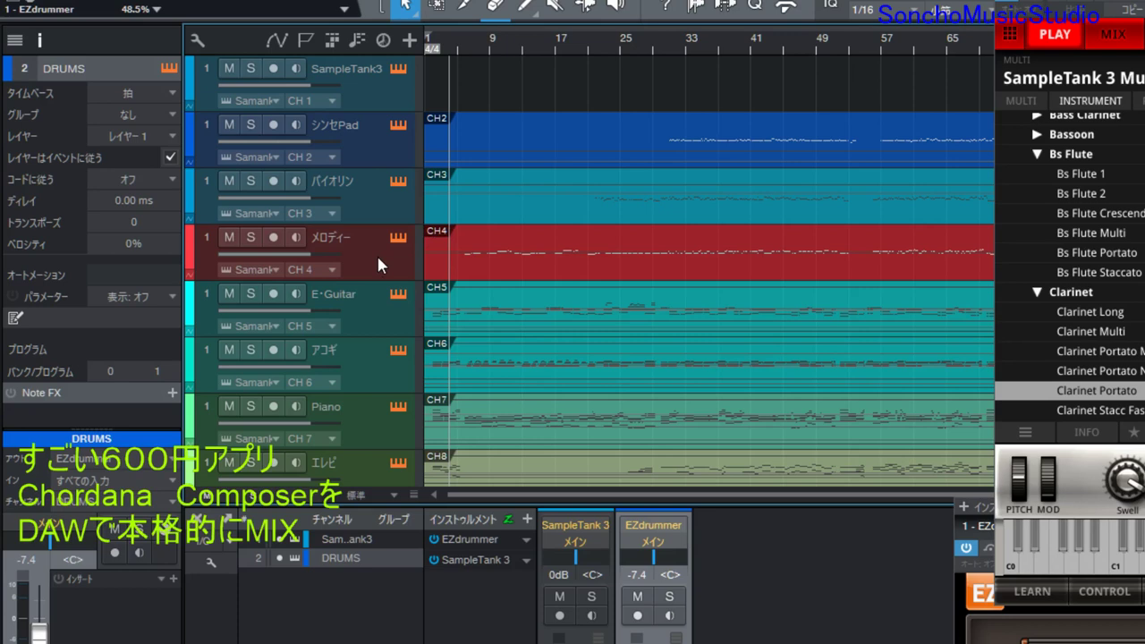
{"action": "scroll", "coordinate": [364, 311], "scroll_direction": "down", "scroll_amount": 1}
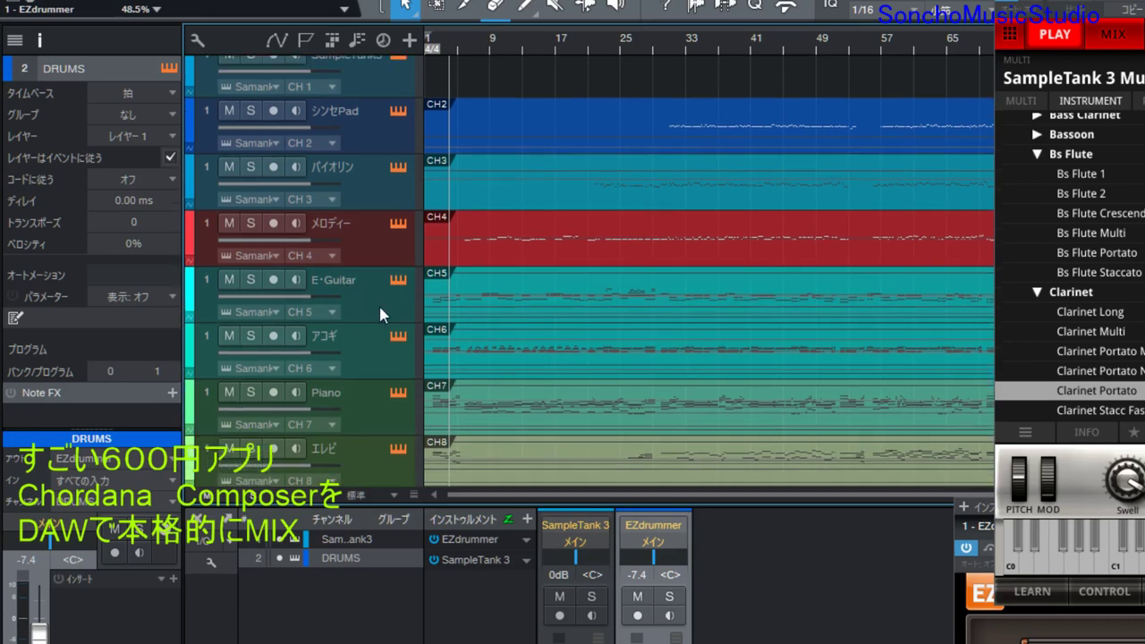
{"action": "left_click", "coordinate": [251, 280]}
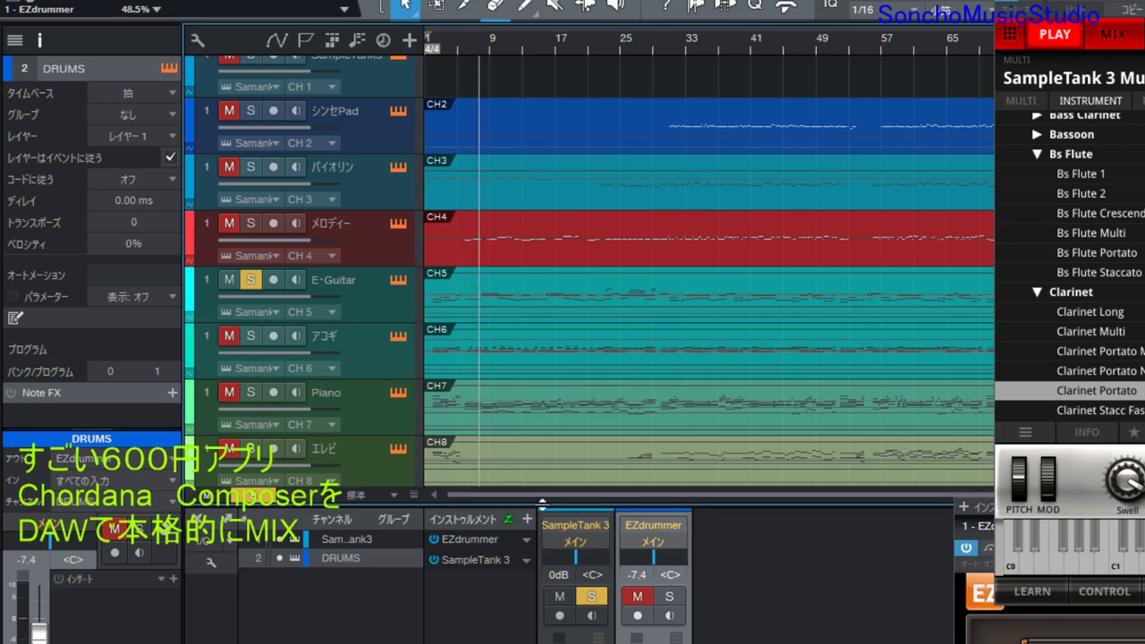
{"action": "left_click", "coordinate": [245, 280]}
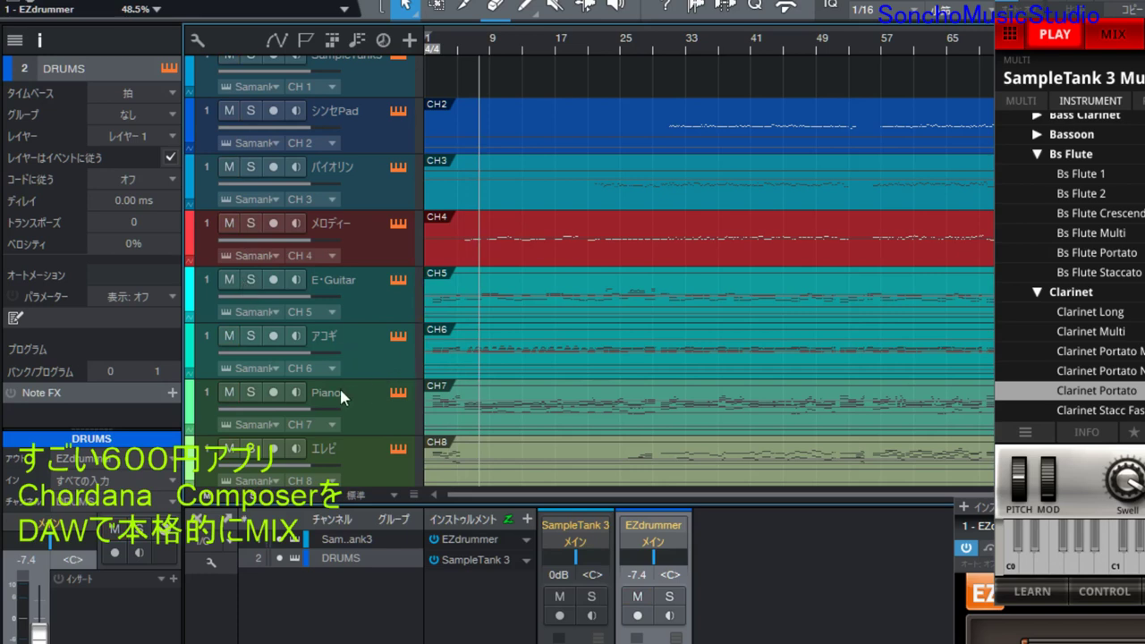
Listen to the アコギ track soloed, and add the Piano track to the solo to hear both together
{"action": "left_click", "coordinate": [250, 336]}
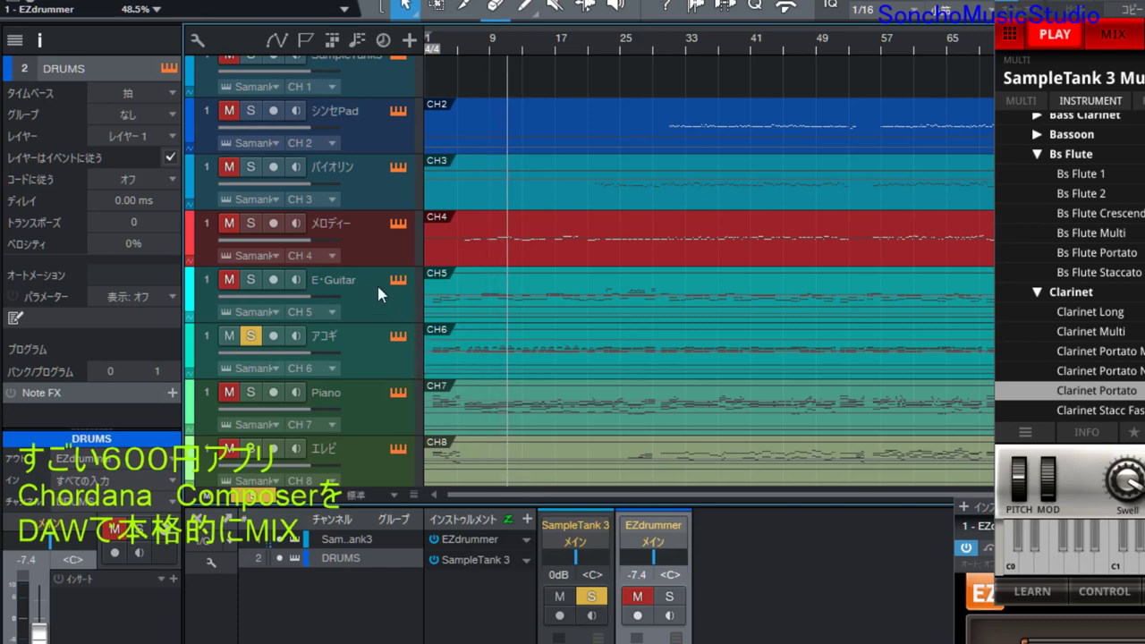
{"action": "left_click", "coordinate": [374, 398]}
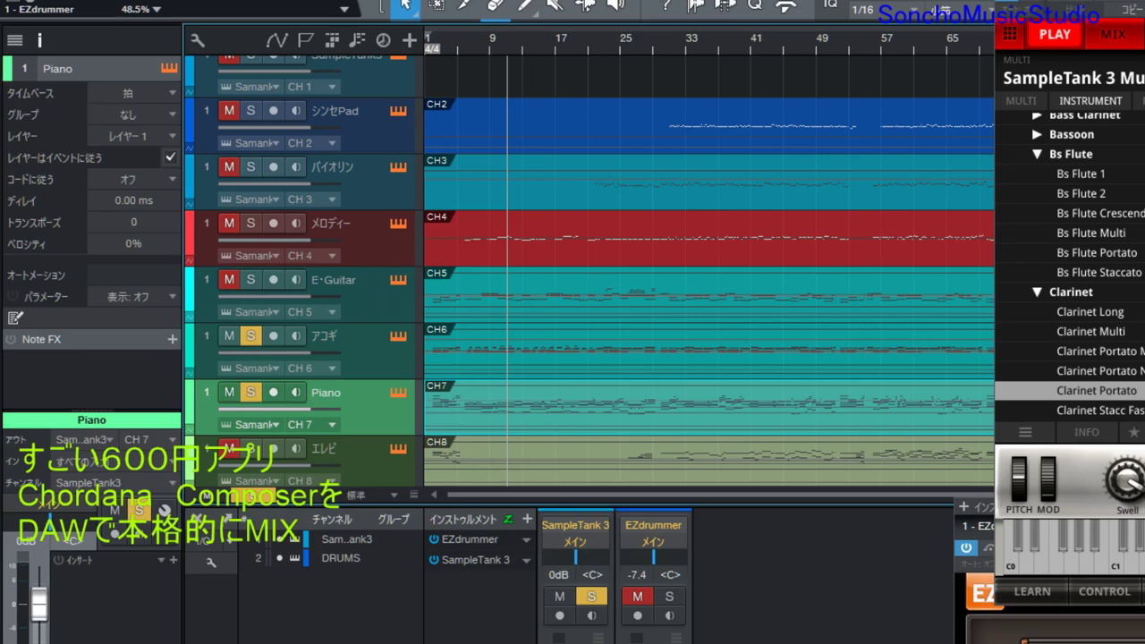
{"action": "key", "text": "space"}
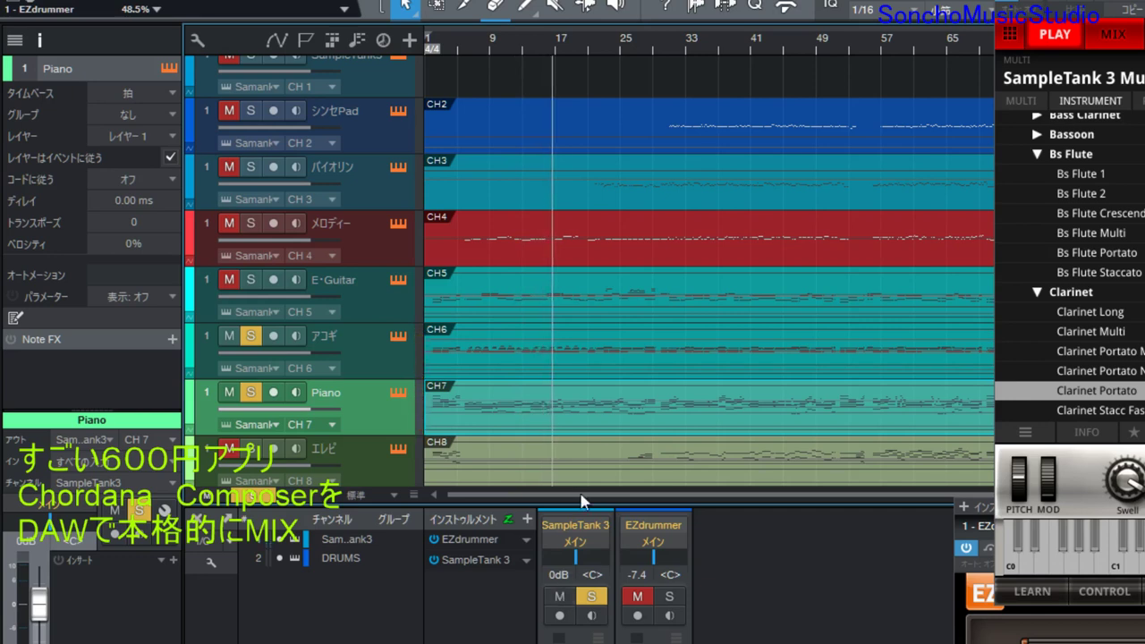
Open the アコギ part in the note editor, slightly lower the velocity of the E 3 note just before bar 16, and close the editor
{"action": "left_click", "coordinate": [630, 353]}
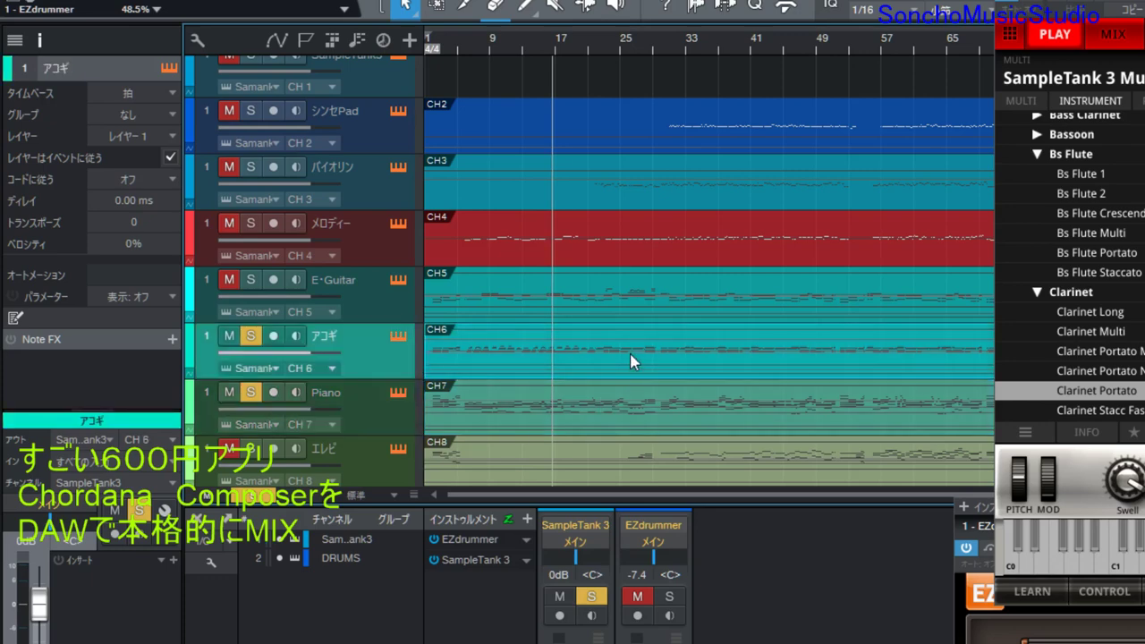
{"action": "double_click", "coordinate": [630, 353]}
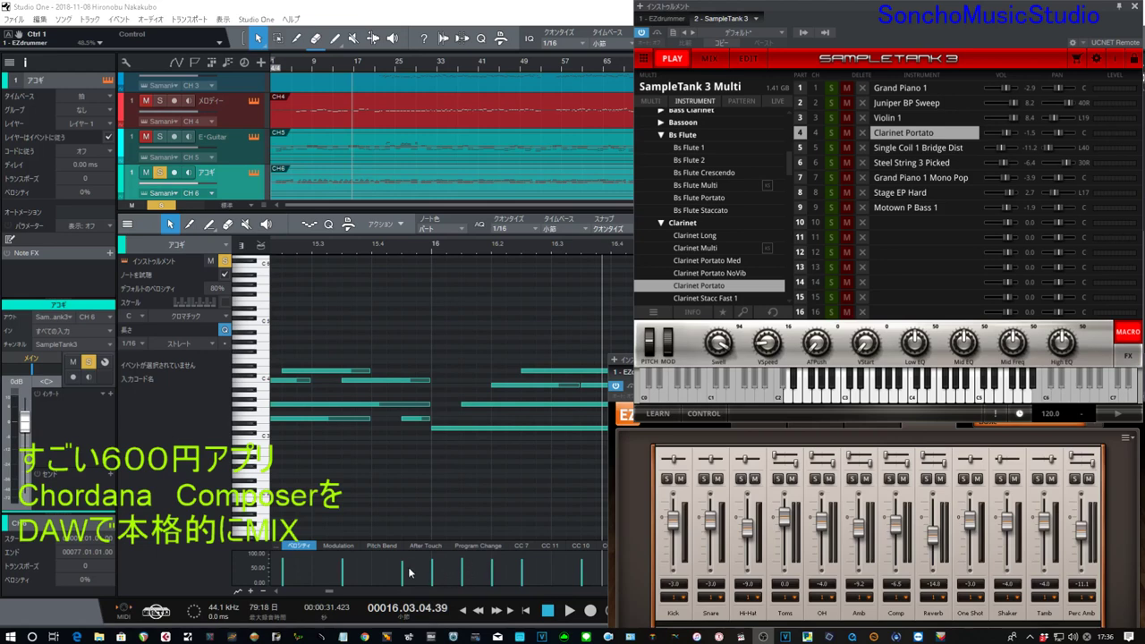
{"action": "mouse_move", "coordinate": [404, 567]}
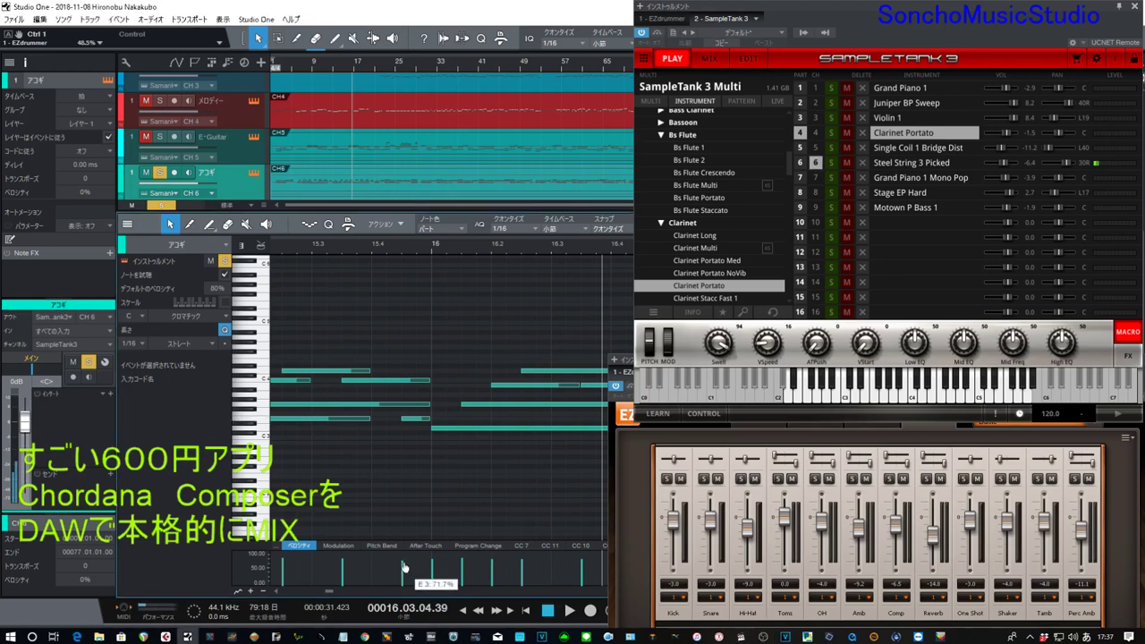
{"action": "left_click_drag", "start_coordinate": [403, 567], "coordinate": [403, 570]}
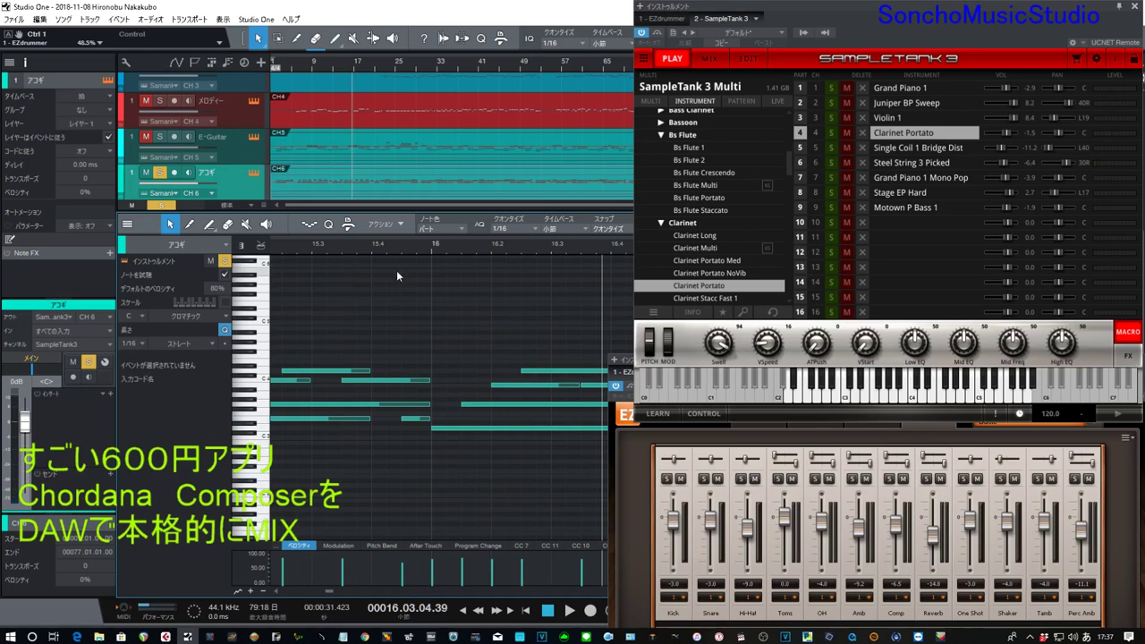
{"action": "key", "text": "F2"}
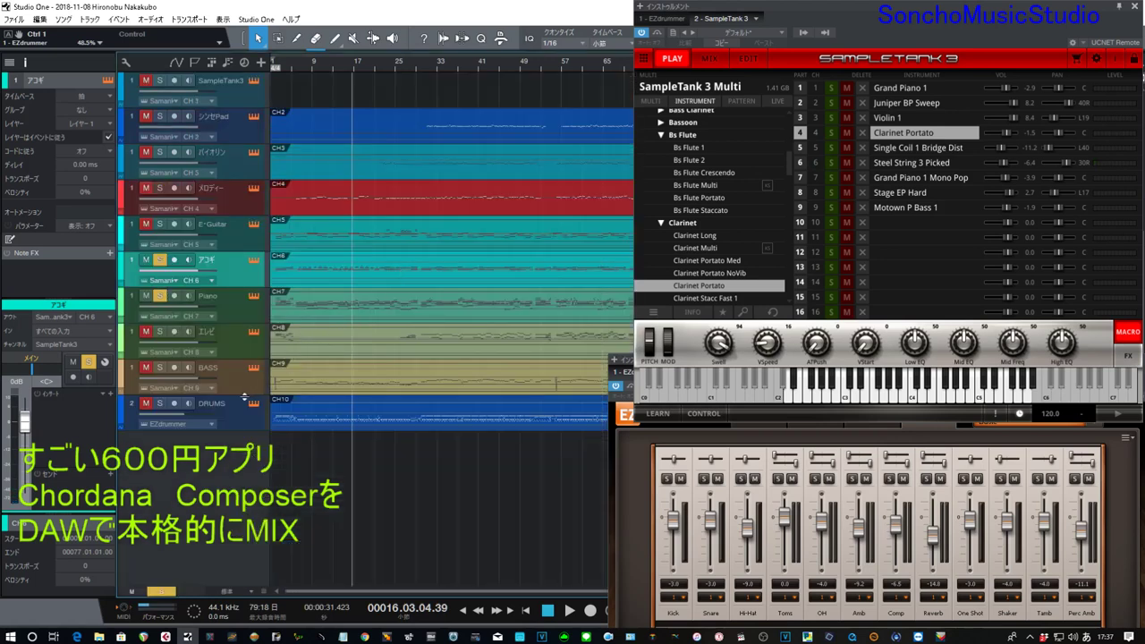
Release the solo on Piano and アコギ and play the song with only the DRUMS track soloed
{"action": "left_click", "coordinate": [159, 295]}
{"action": "left_click", "coordinate": [159, 259]}
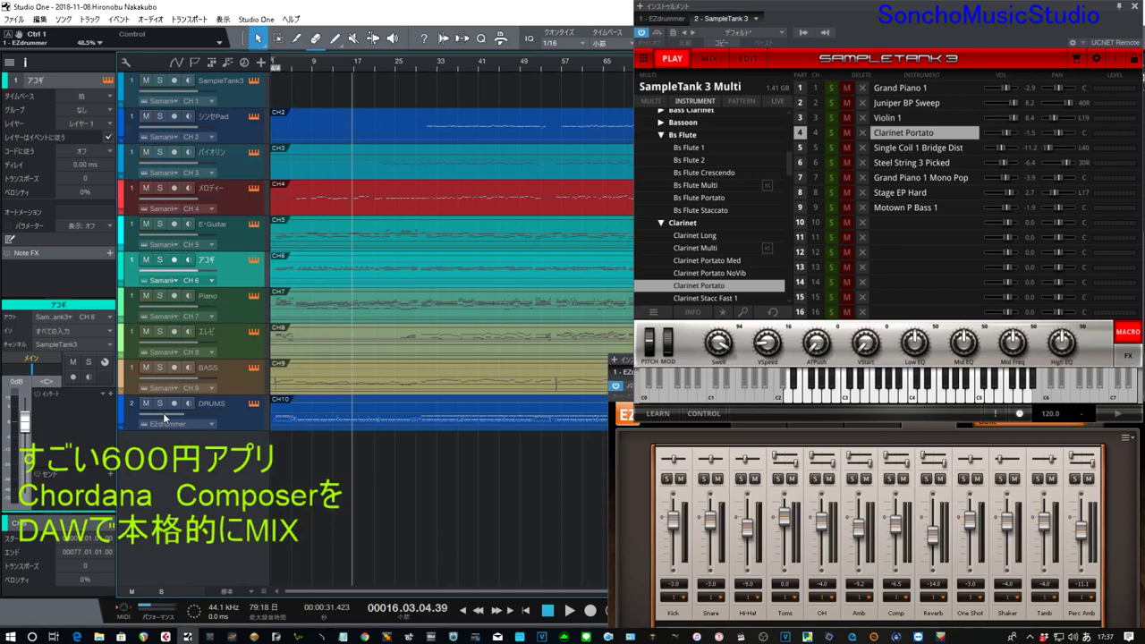
{"action": "left_click", "coordinate": [159, 405]}
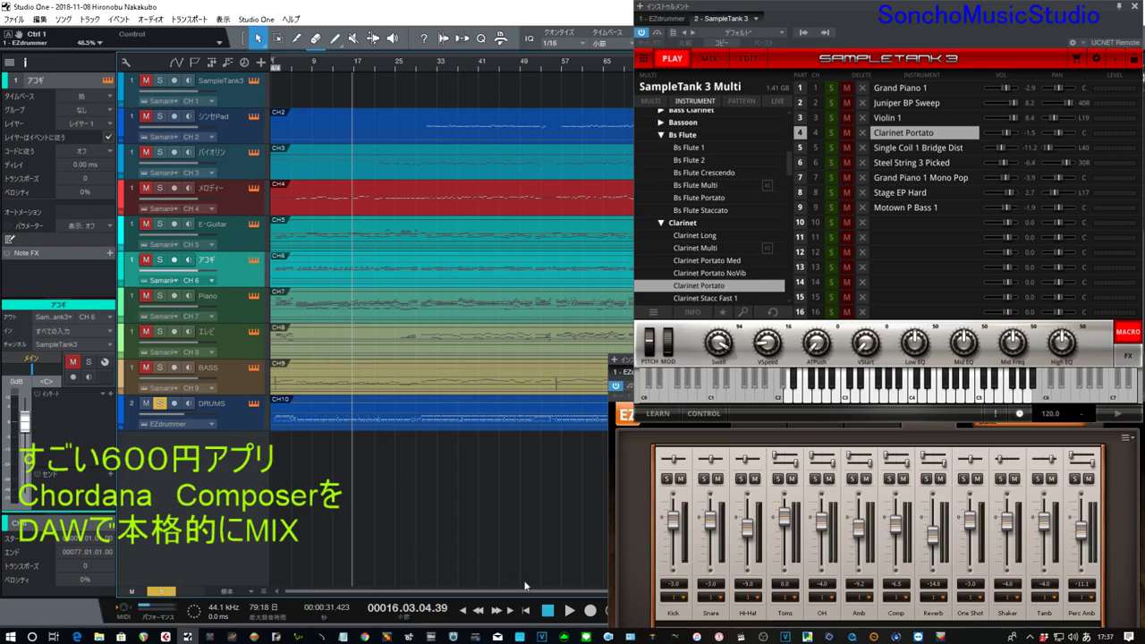
{"action": "left_click", "coordinate": [570, 611]}
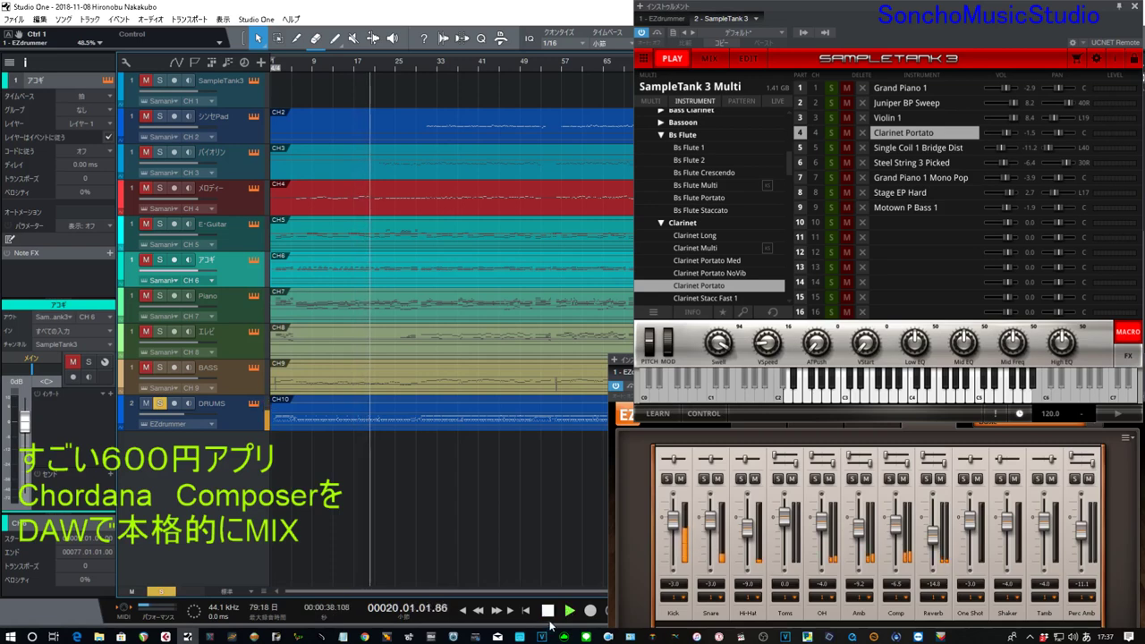
In the EZdrummer mixer, set Kick to -1.0, Amb to about -14.6, OH to -13.7 and Snare to about -8.0, and close its window
{"action": "left_click", "coordinate": [625, 501]}
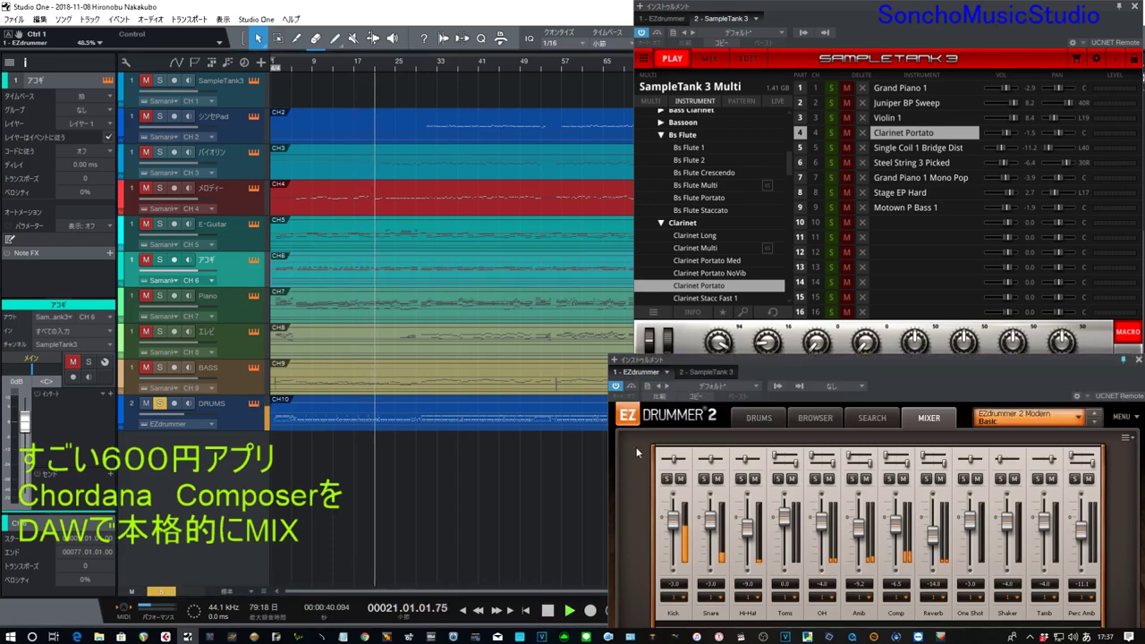
{"action": "left_click_drag", "start_coordinate": [762, 358], "coordinate": [479, 155]}
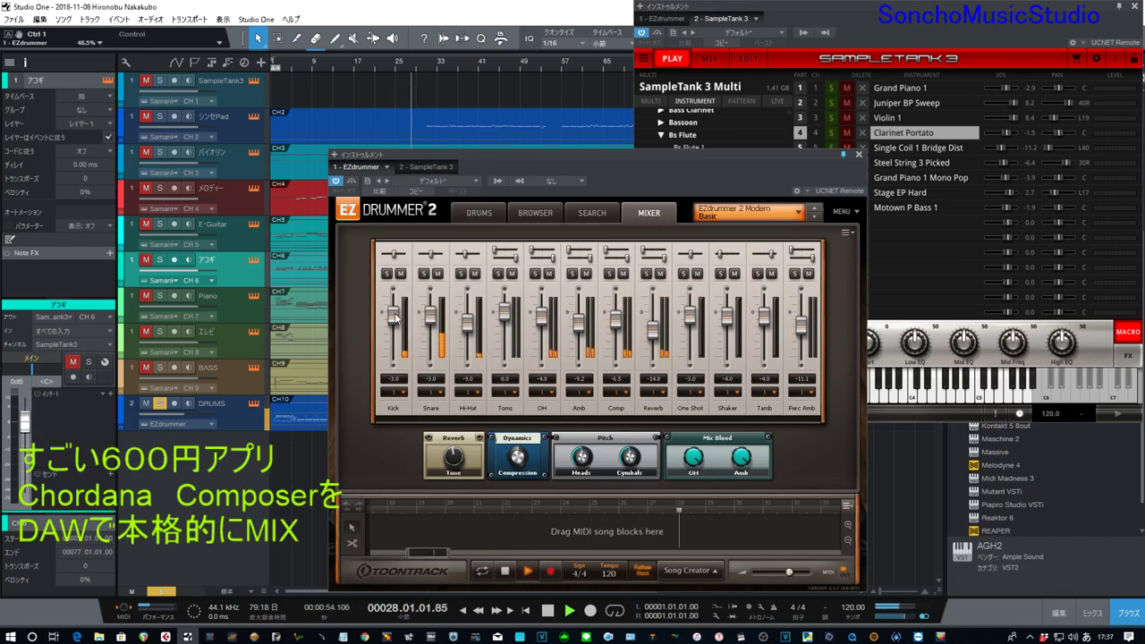
{"action": "left_click_drag", "start_coordinate": [395, 317], "coordinate": [394, 312]}
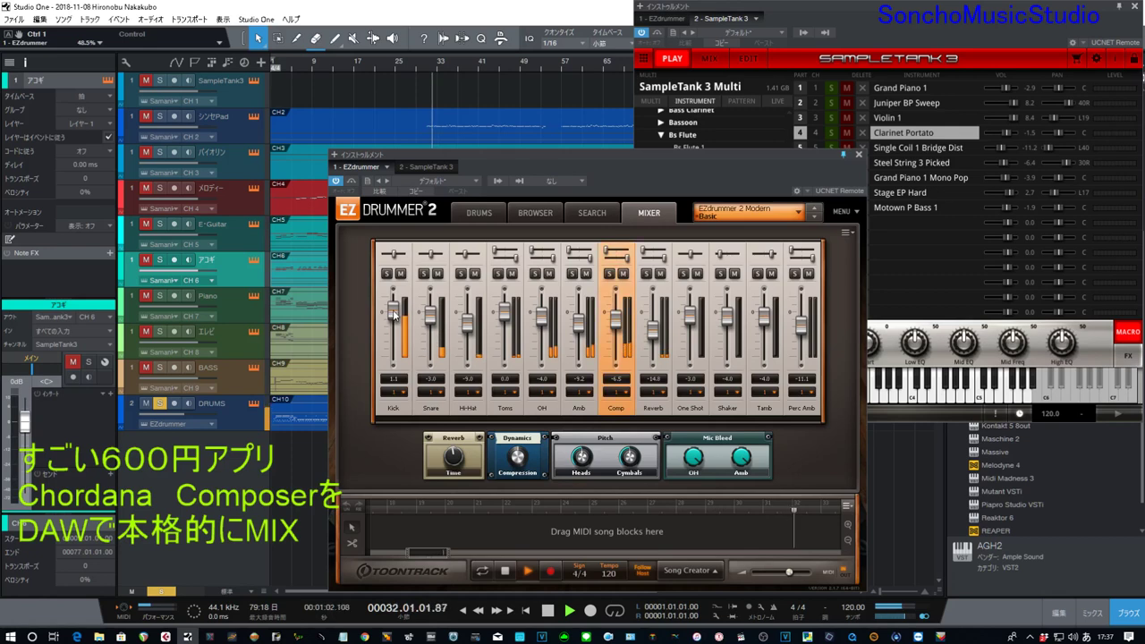
{"action": "left_click_drag", "start_coordinate": [393, 314], "coordinate": [397, 319]}
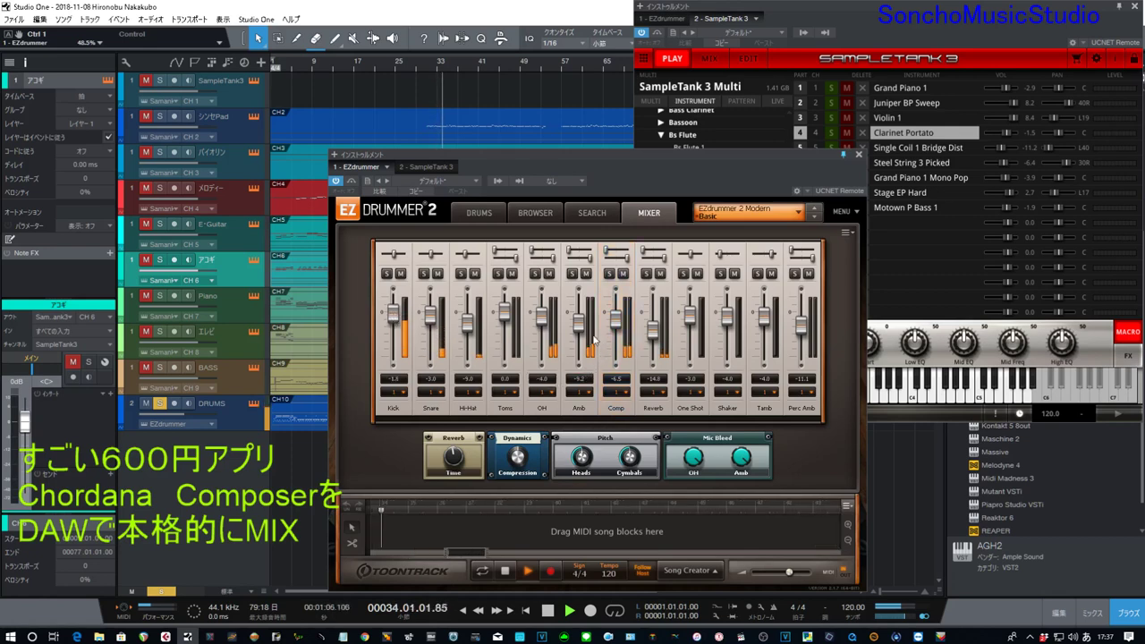
{"action": "left_click_drag", "start_coordinate": [585, 330], "coordinate": [586, 335]}
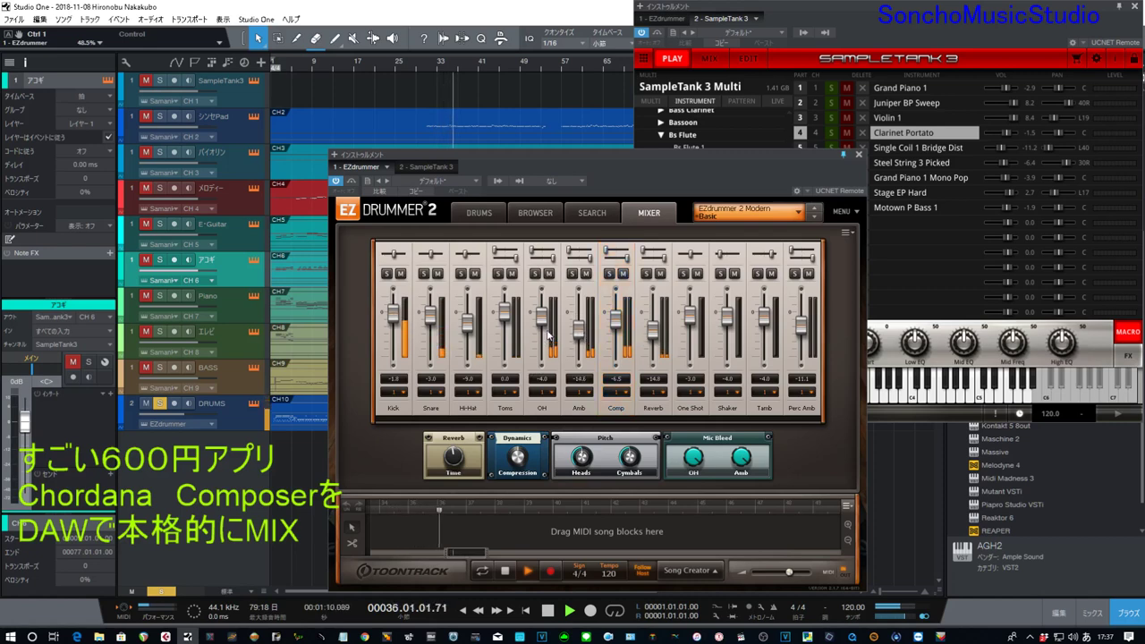
{"action": "left_click_drag", "start_coordinate": [543, 319], "coordinate": [547, 336]}
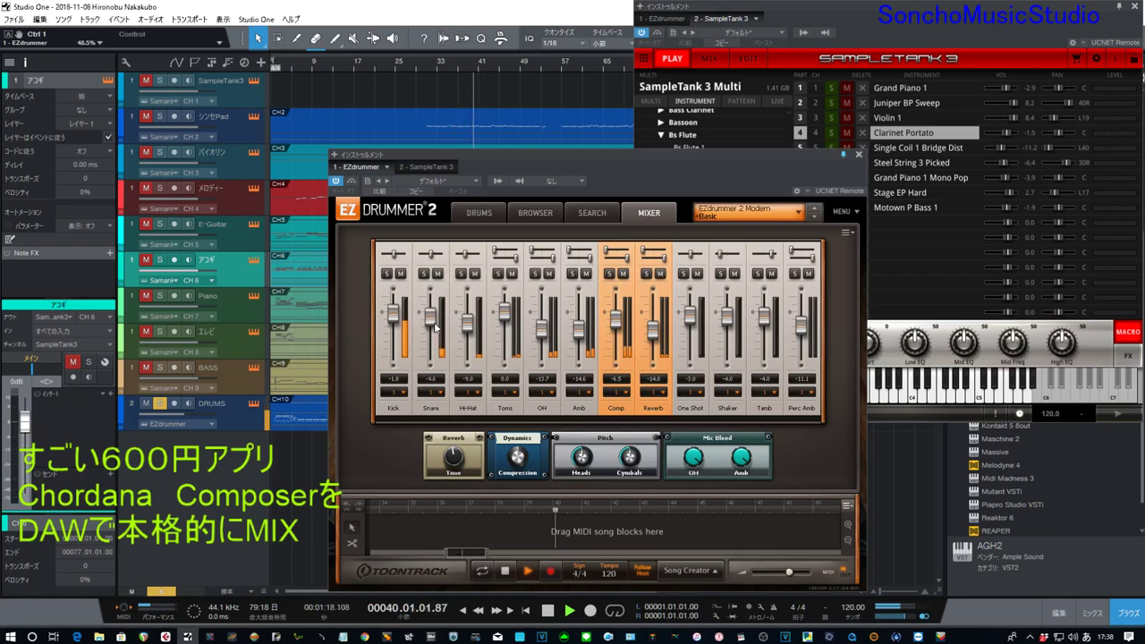
{"action": "left_click_drag", "start_coordinate": [435, 328], "coordinate": [437, 331]}
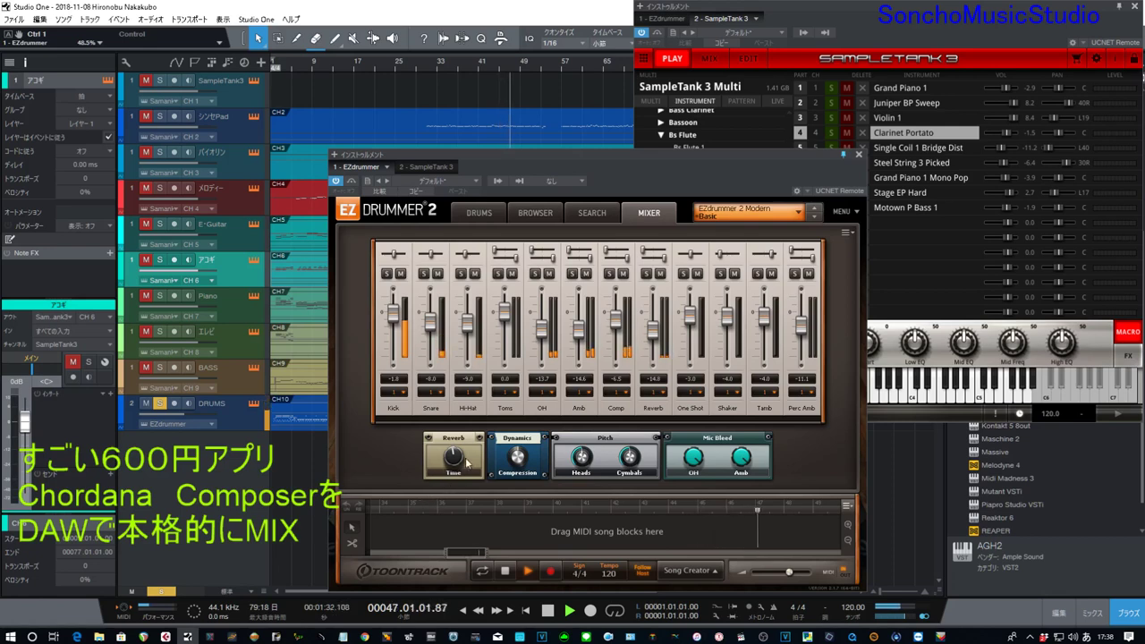
{"action": "left_click", "coordinate": [859, 155]}
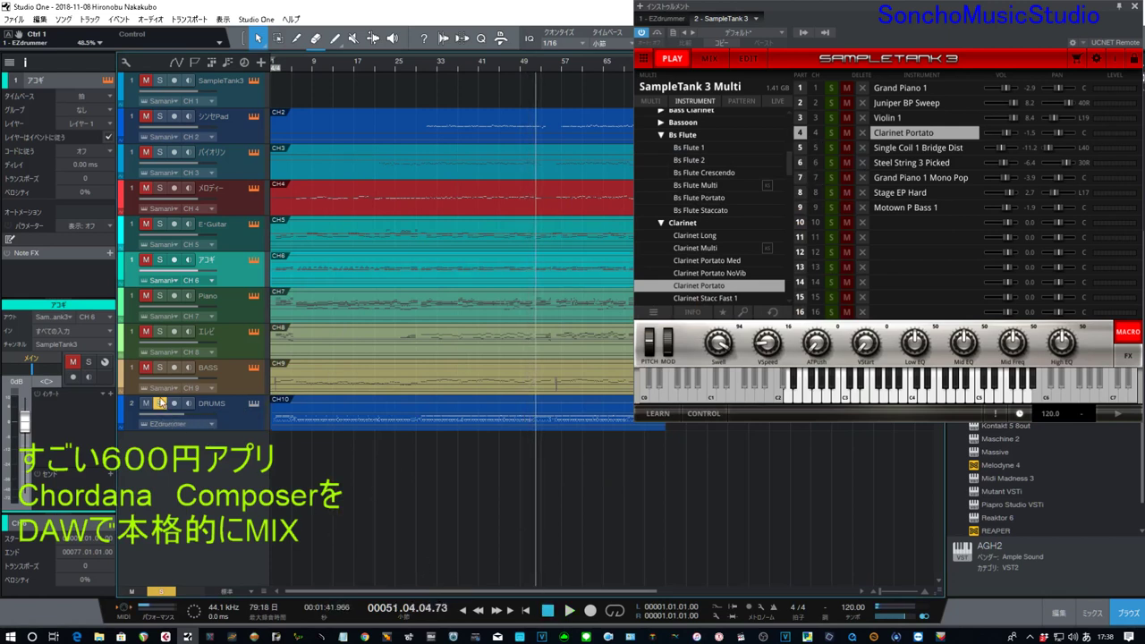
Solo the BASS track instead of DRUMS and set part 9, Motown P Bass 1, to -2.4 dB in the SampleTank mixer during playback
{"action": "left_click", "coordinate": [159, 403]}
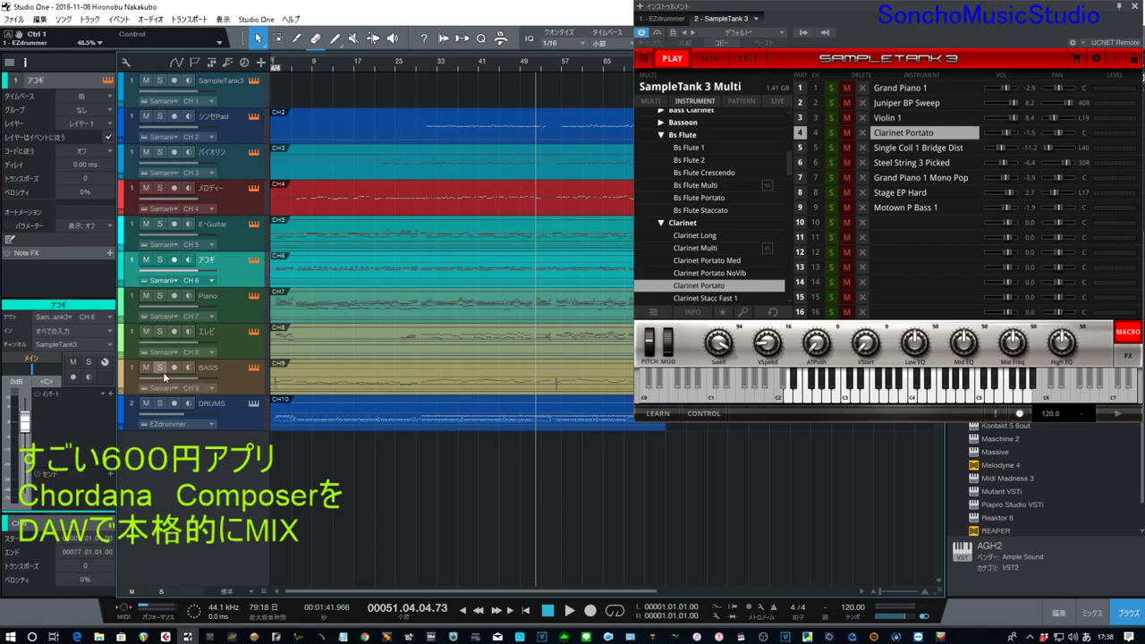
{"action": "left_click", "coordinate": [160, 368]}
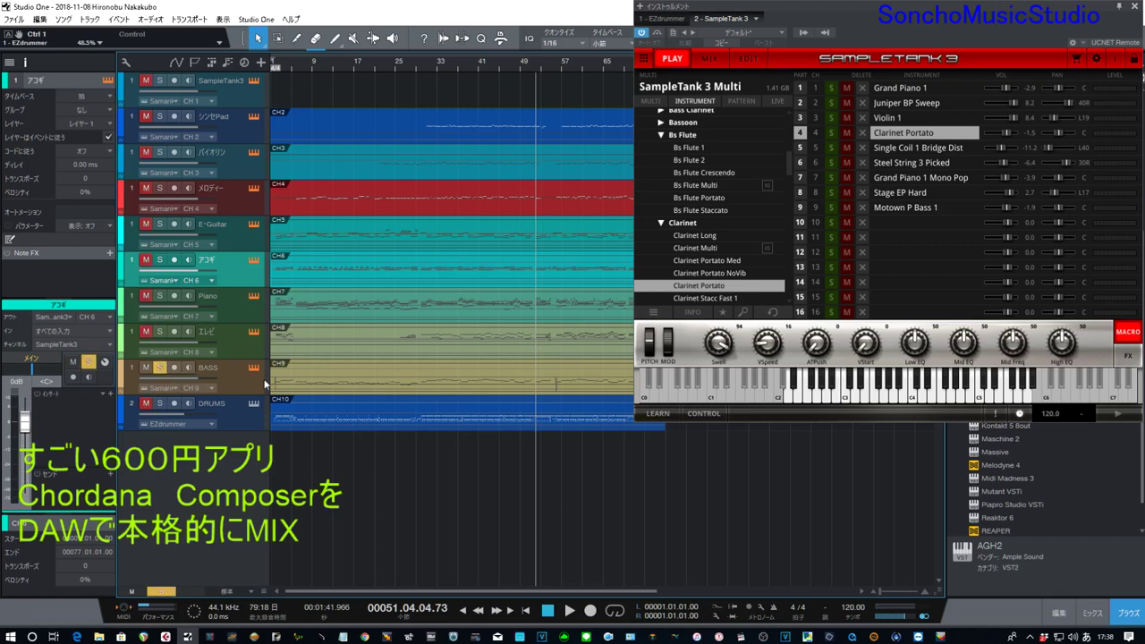
{"action": "left_click", "coordinate": [897, 211]}
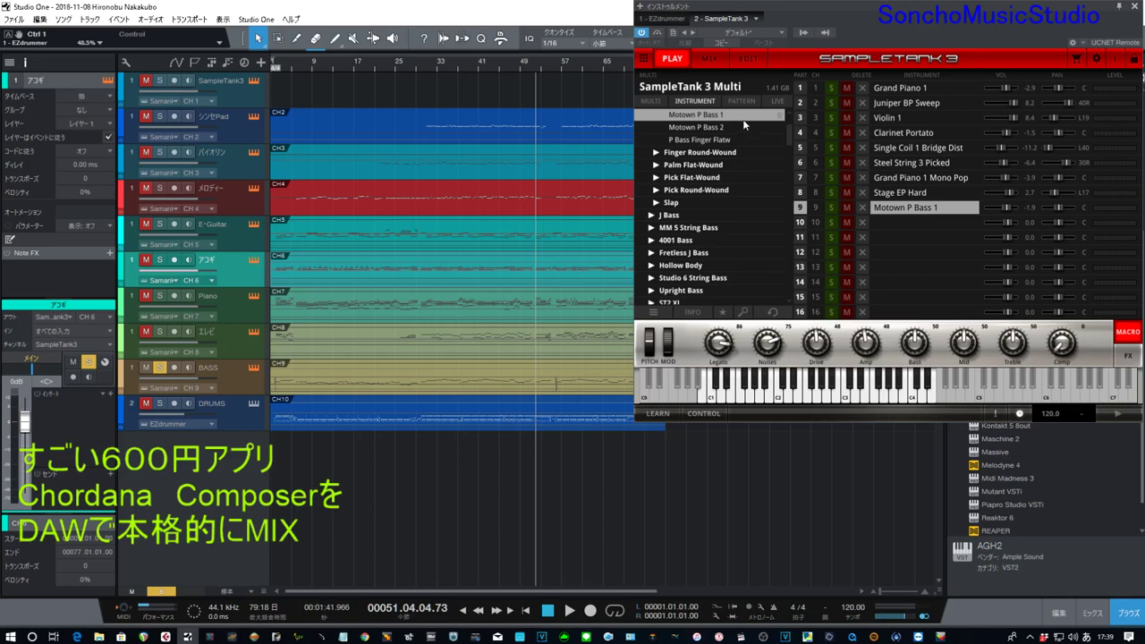
{"action": "left_click", "coordinate": [719, 56]}
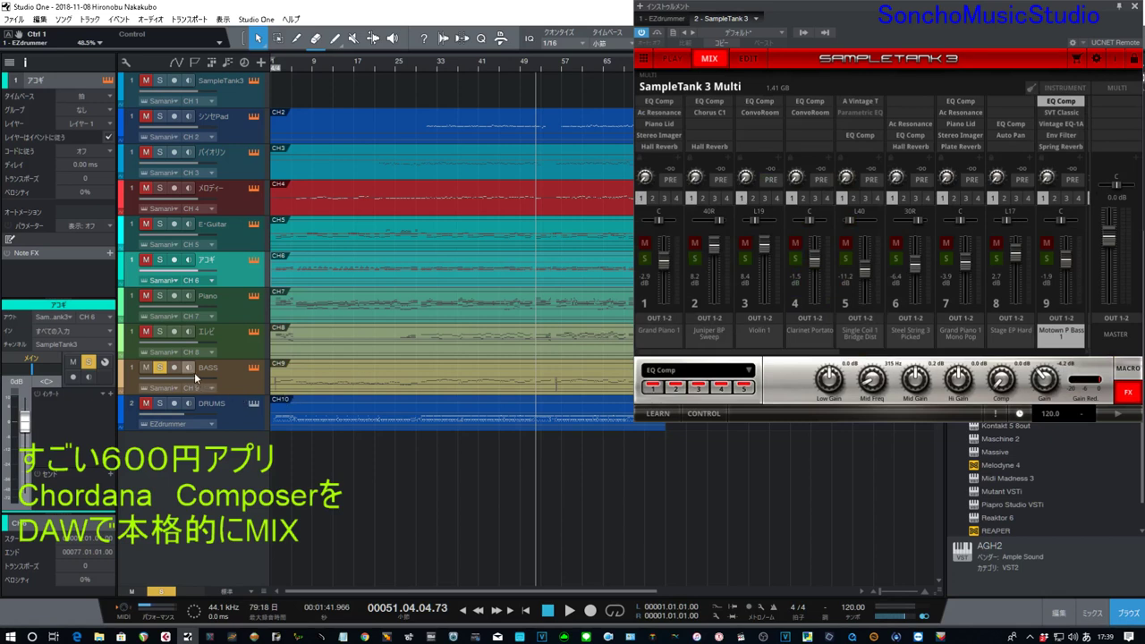
{"action": "left_click", "coordinate": [569, 614]}
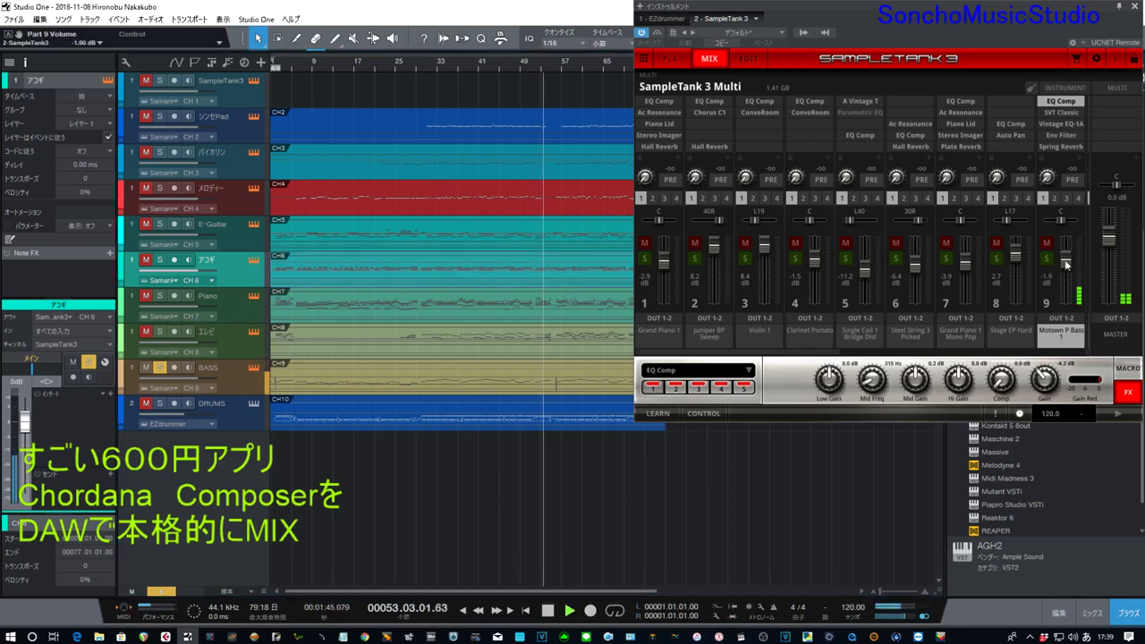
{"action": "left_click_drag", "start_coordinate": [1065, 254], "coordinate": [1070, 266]}
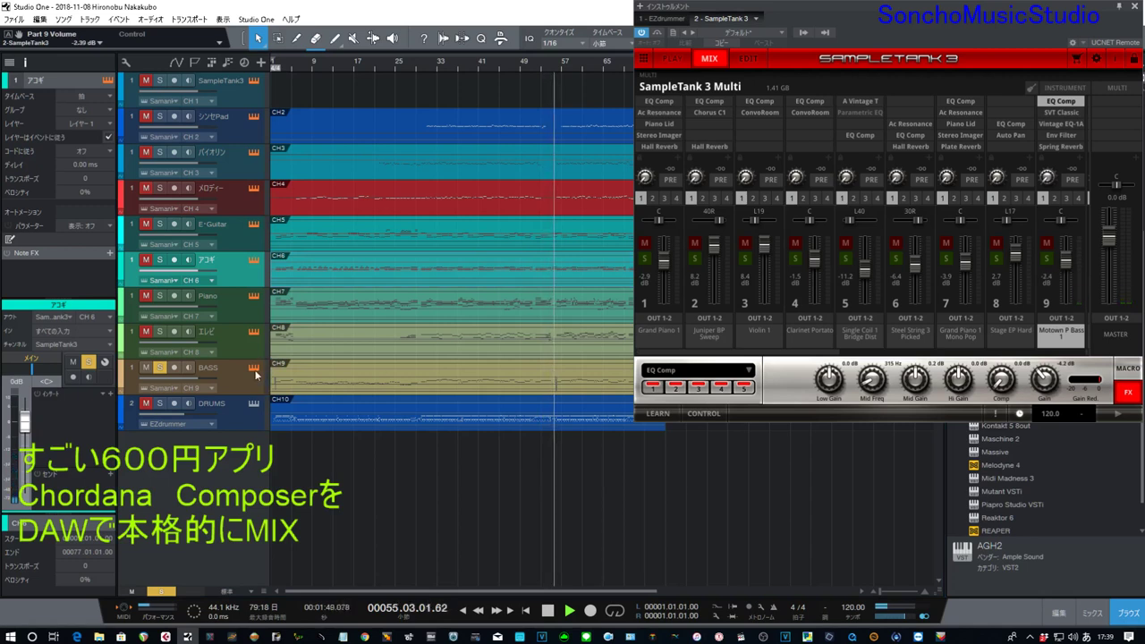
Add the エレピ track to the solo and lower part 8, Stage EP Hard, to -6.5 dB in the SampleTank mixer
{"action": "left_click", "coordinate": [158, 334]}
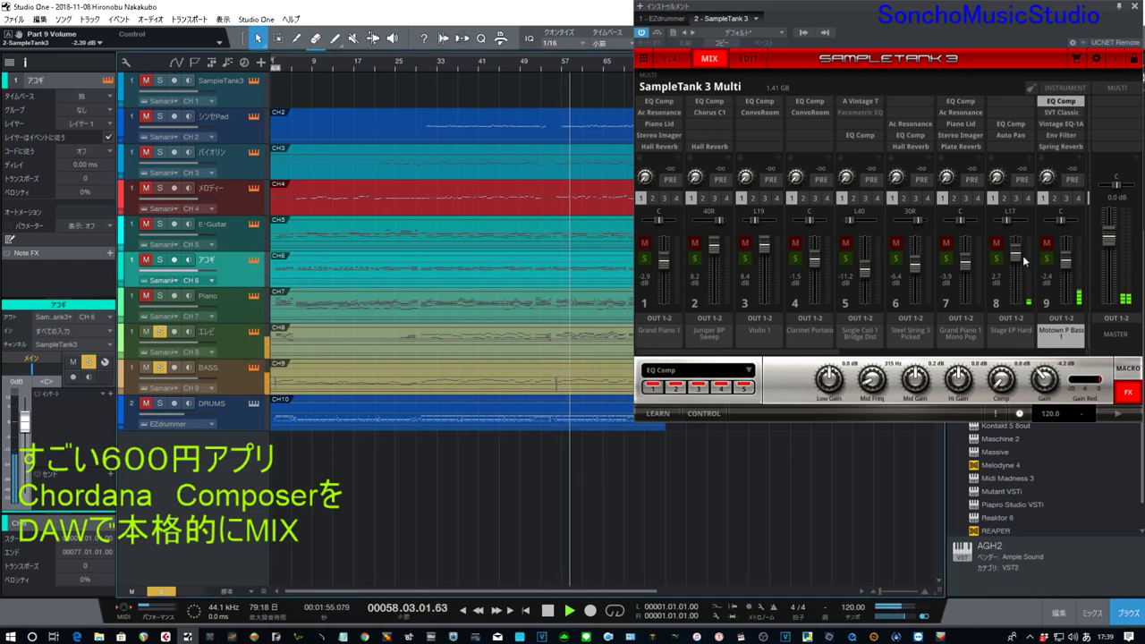
{"action": "left_click_drag", "start_coordinate": [1017, 259], "coordinate": [1020, 266]}
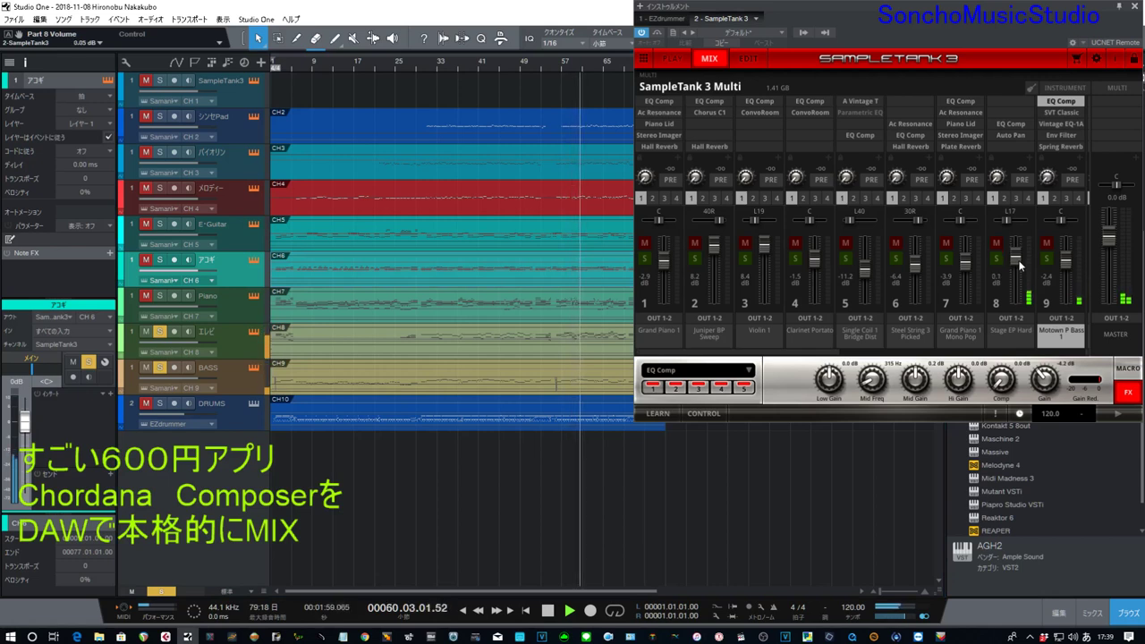
{"action": "left_click_drag", "start_coordinate": [1020, 265], "coordinate": [1020, 273]}
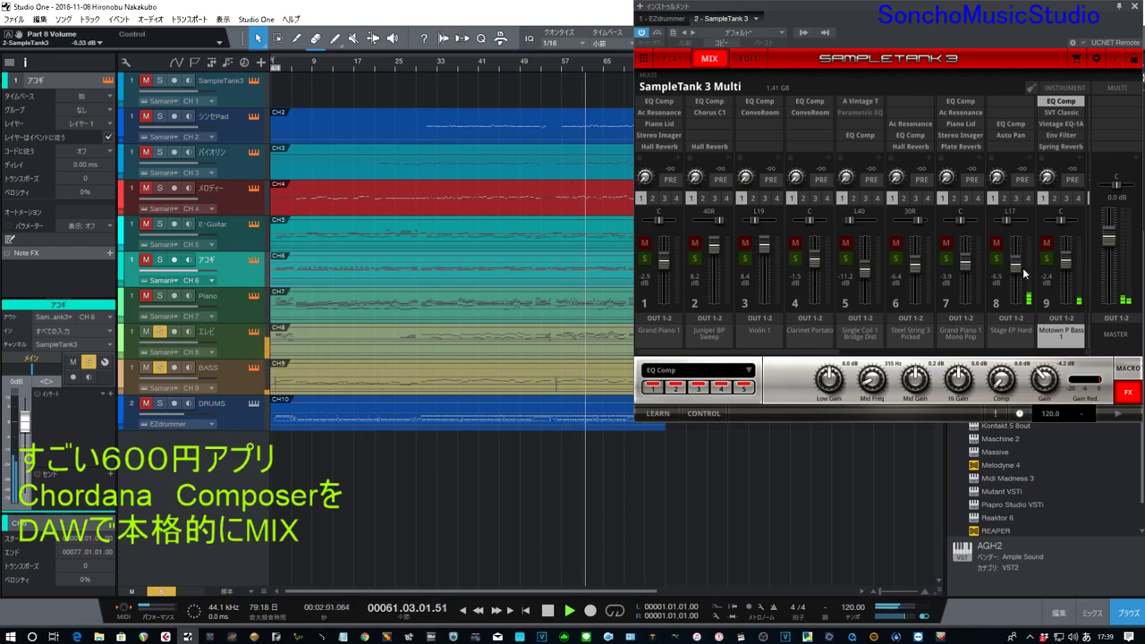
Add the Piano and アコギ tracks to the soloed group to check their balance during playback
{"action": "left_click", "coordinate": [160, 296]}
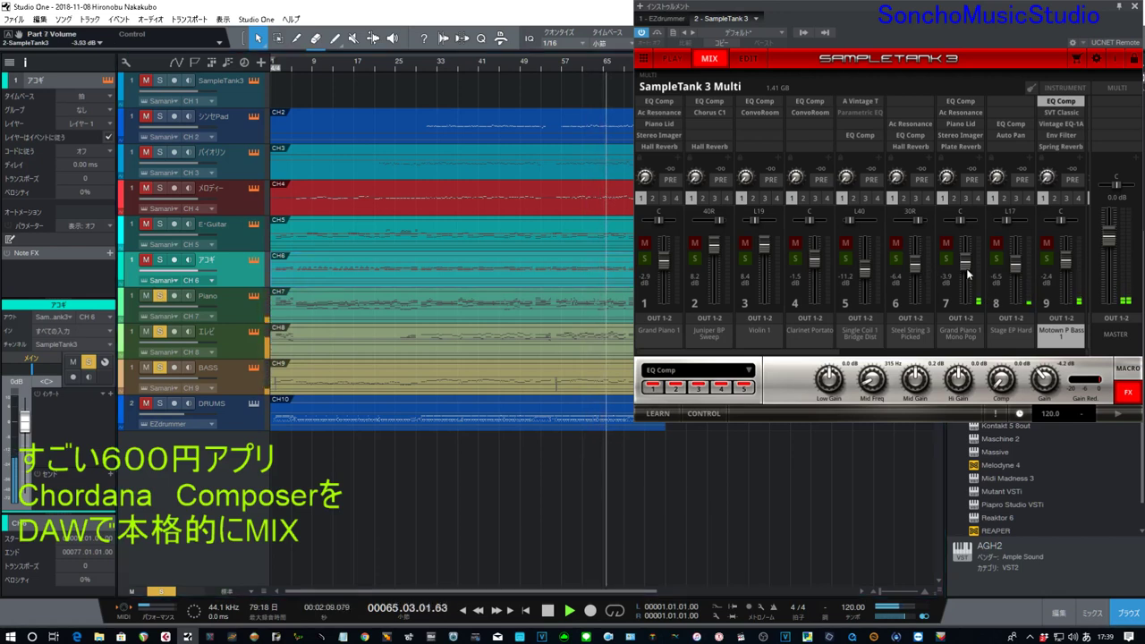
{"action": "left_click", "coordinate": [160, 261]}
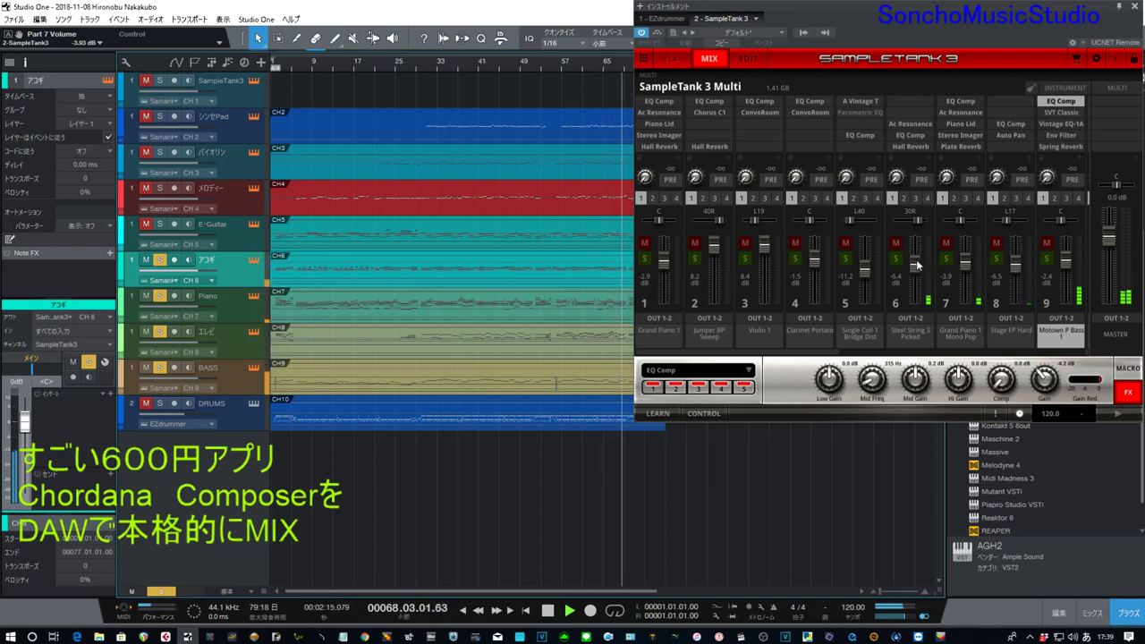
Lower part 6, Steel String 3 Picked, to -9.3 dB, add E-Guitar to the solo and continue playback from about bar 25
{"action": "left_click_drag", "start_coordinate": [917, 265], "coordinate": [918, 270]}
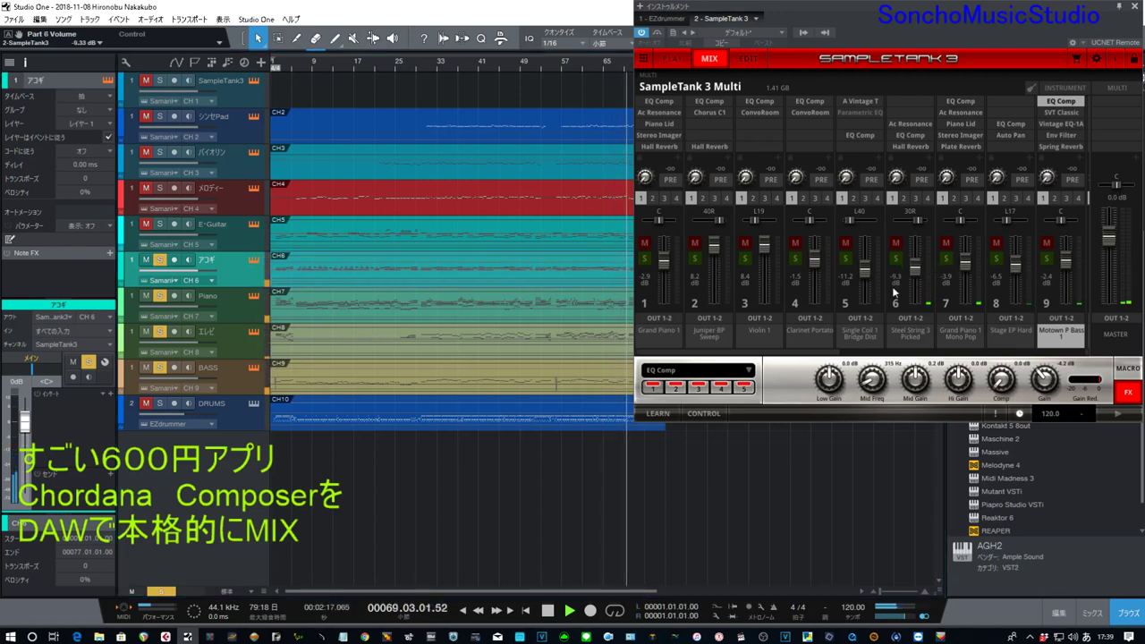
{"action": "left_click", "coordinate": [159, 224]}
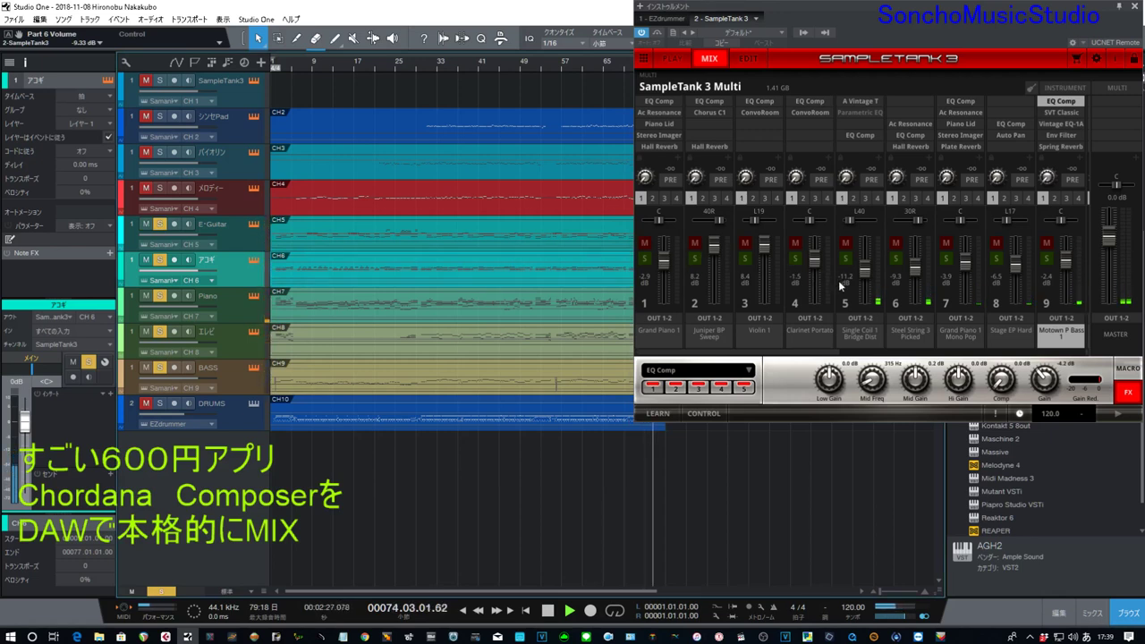
{"action": "left_click", "coordinate": [399, 75]}
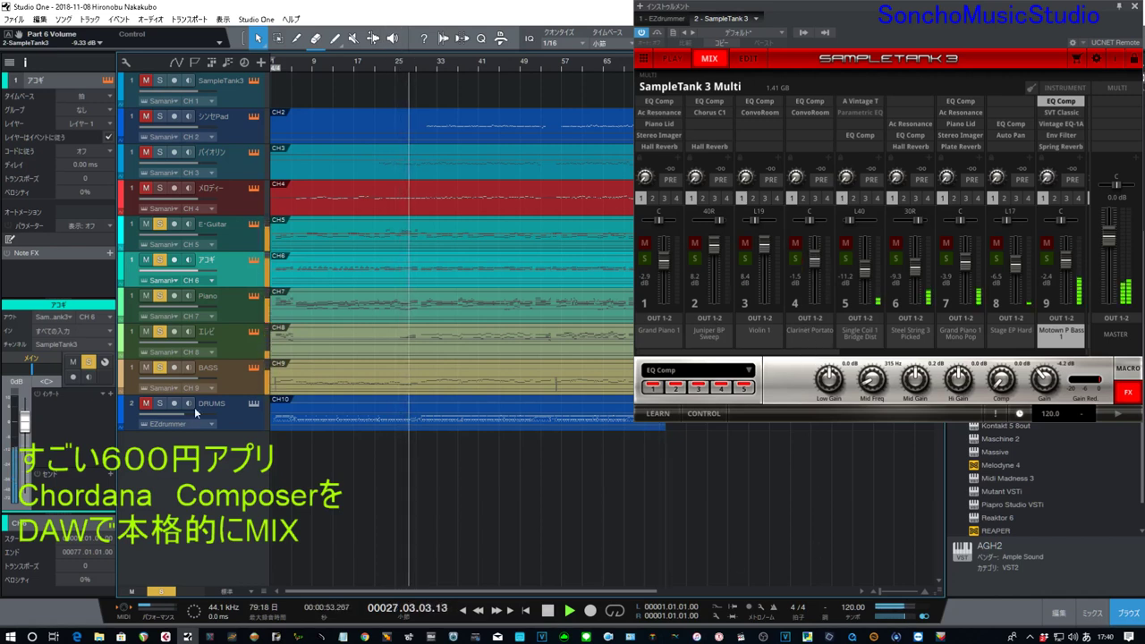
Add メロディー and バイオリン to the solo, setting part 4 to -6.6 dB and part 3 to 6.9 dB with pan L31
{"action": "left_click", "coordinate": [158, 187]}
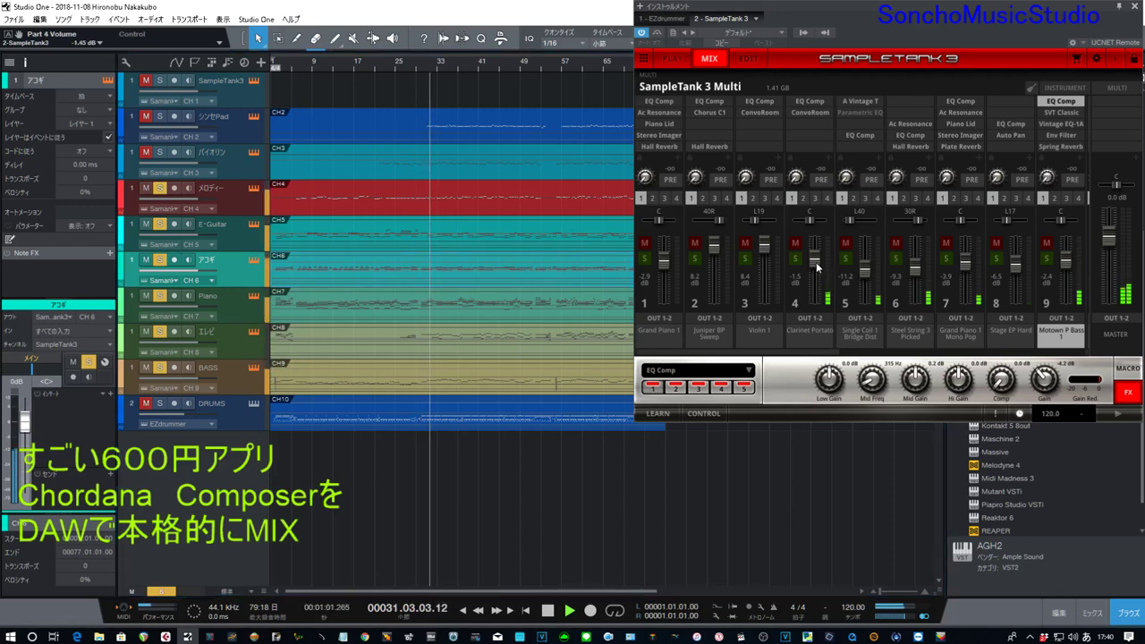
{"action": "left_click_drag", "start_coordinate": [816, 267], "coordinate": [816, 276]}
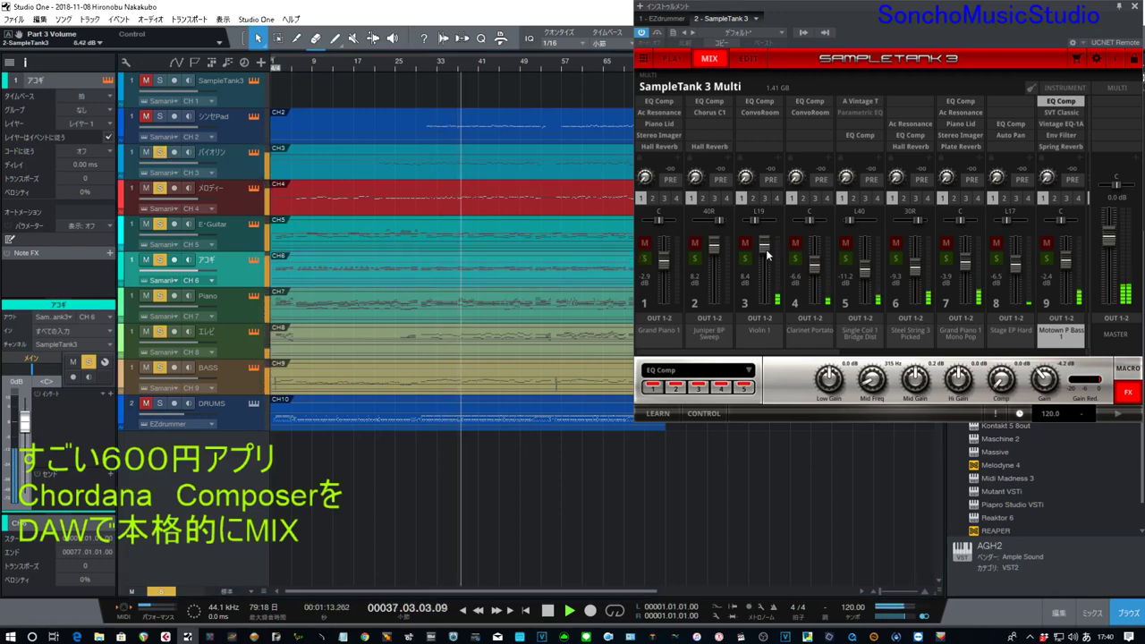
{"action": "left_click_drag", "start_coordinate": [767, 255], "coordinate": [752, 223]}
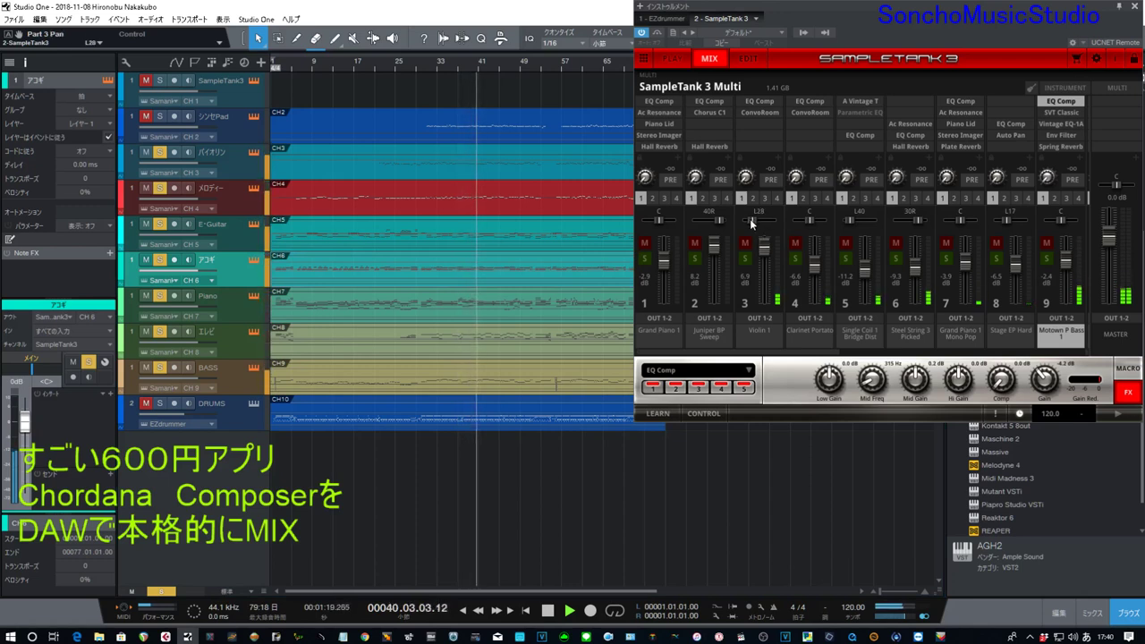
{"action": "left_click_drag", "start_coordinate": [752, 224], "coordinate": [749, 224]}
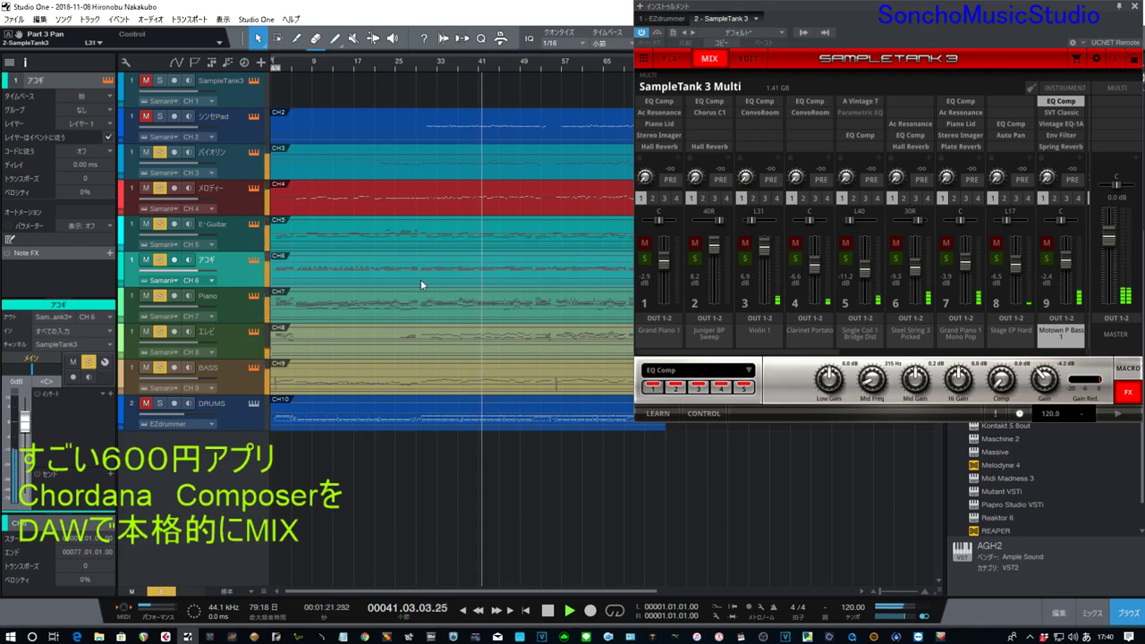
Add シンセPad and DRUMS to the solo, set part 2, Juniper BP Sweep, to 2.3 dB with pan 63R, and stop playback
{"action": "left_click", "coordinate": [160, 116]}
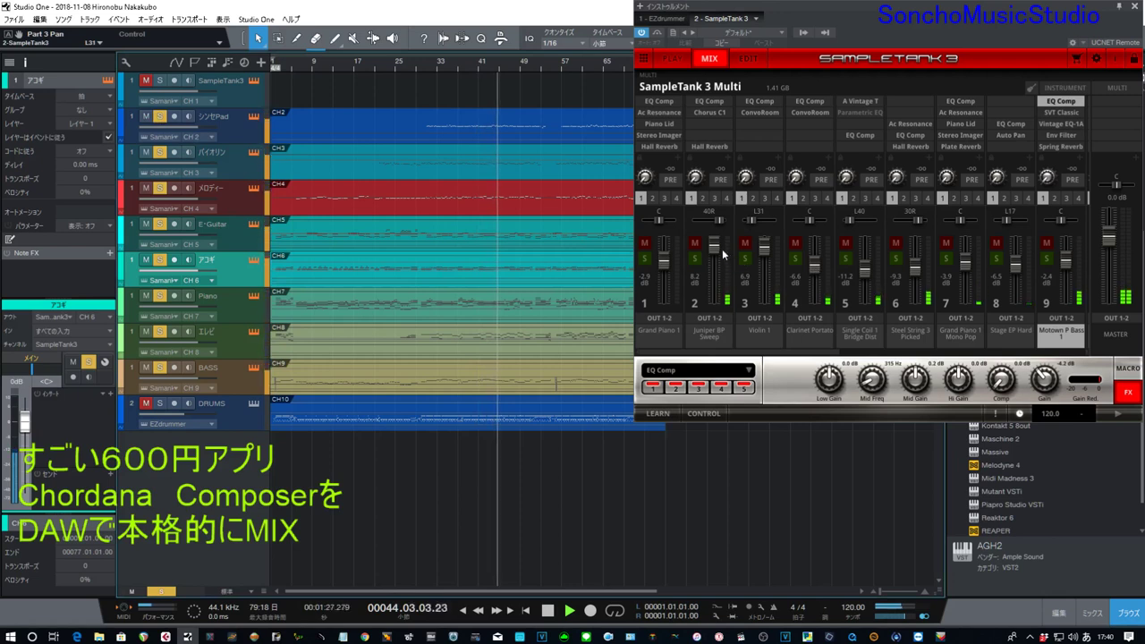
{"action": "left_click_drag", "start_coordinate": [714, 245], "coordinate": [713, 259]}
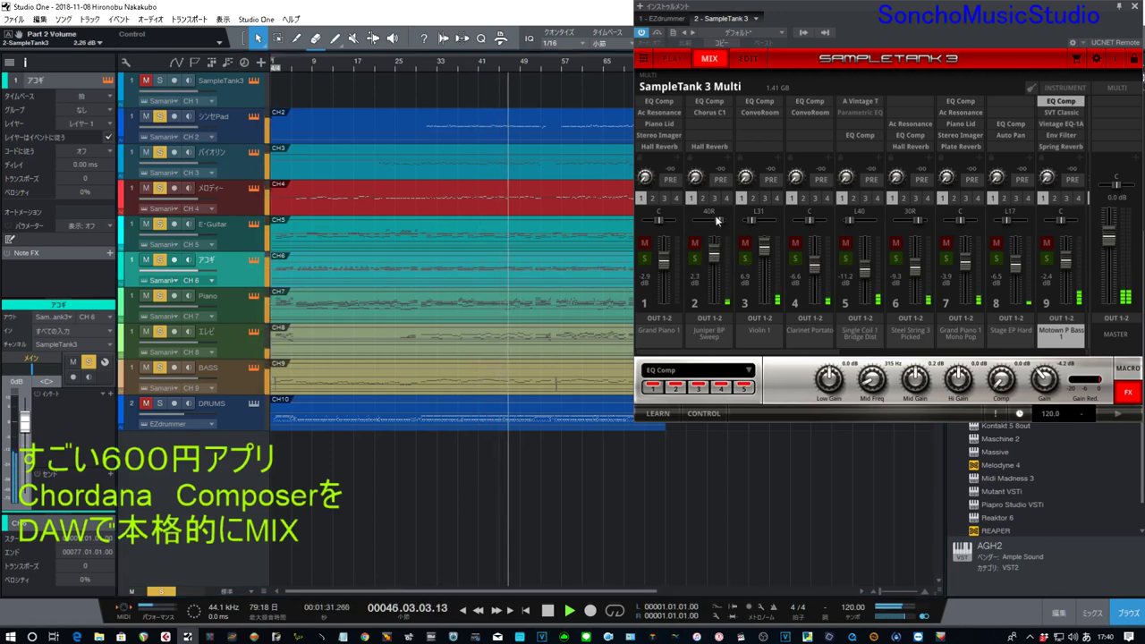
{"action": "left_click_drag", "start_coordinate": [716, 219], "coordinate": [726, 218]}
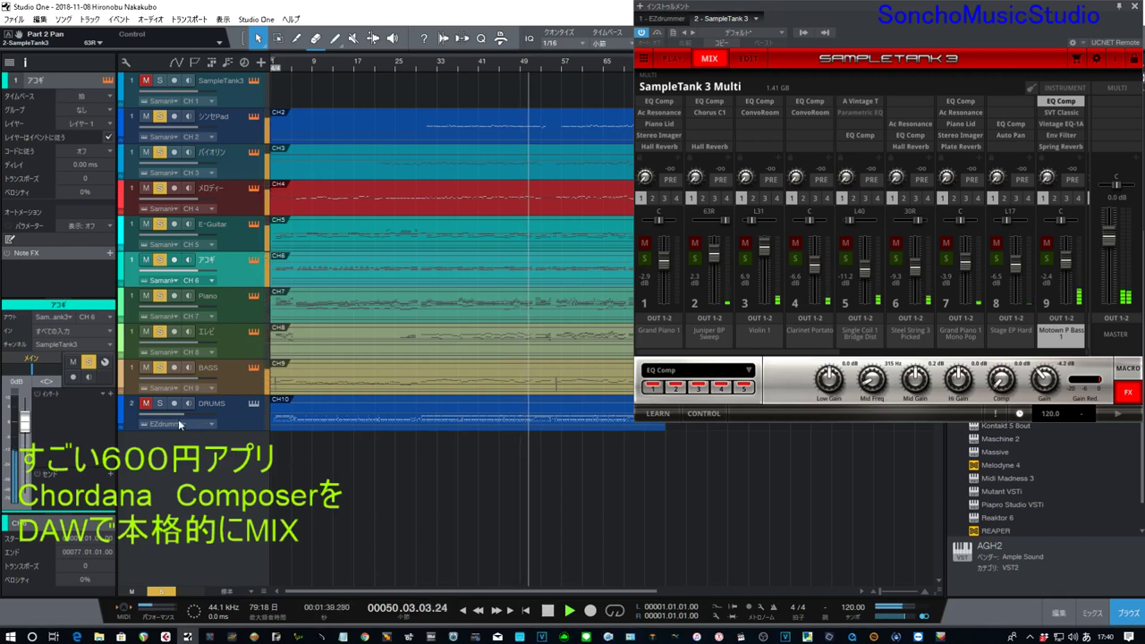
{"action": "left_click", "coordinate": [160, 407]}
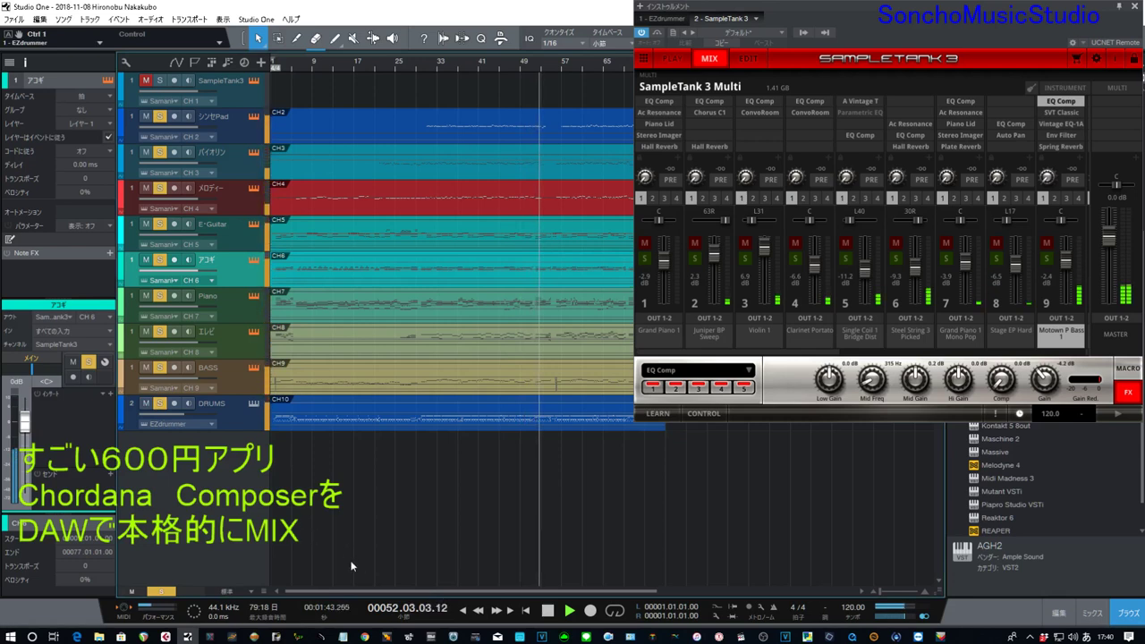
{"action": "left_click", "coordinate": [548, 612]}
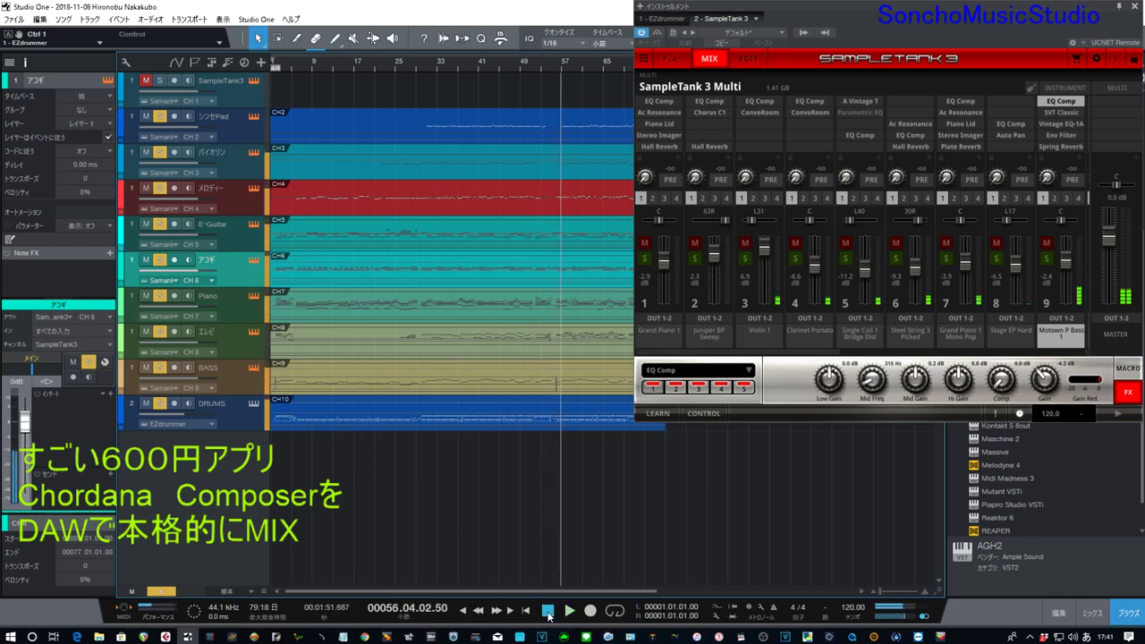
Turn off solo on every track from DRUMS up to シンセPad
{"action": "left_click", "coordinate": [147, 403]}
{"action": "left_click", "coordinate": [147, 368]}
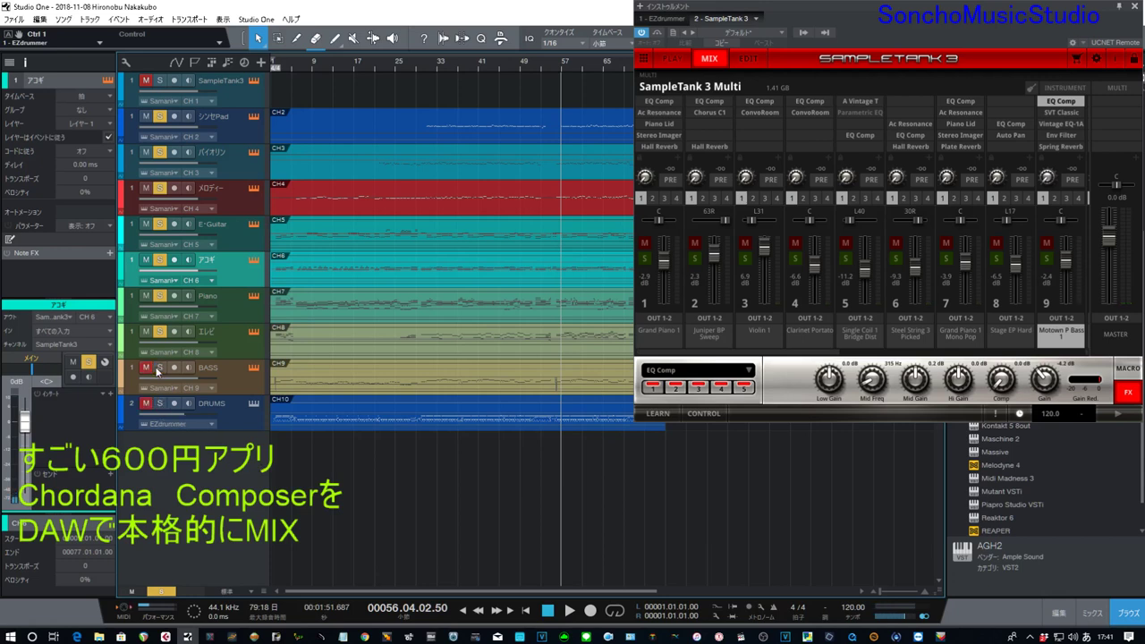
{"action": "left_click", "coordinate": [147, 332]}
{"action": "left_click", "coordinate": [159, 297]}
{"action": "left_click", "coordinate": [159, 260]}
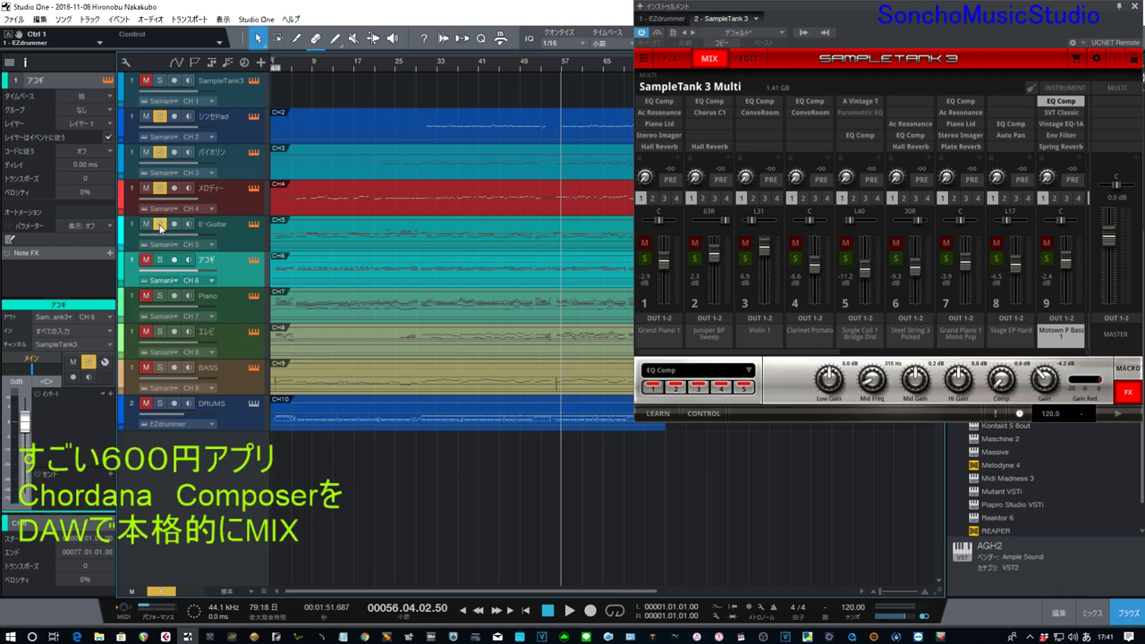
{"action": "left_click", "coordinate": [160, 224]}
{"action": "left_click", "coordinate": [159, 188]}
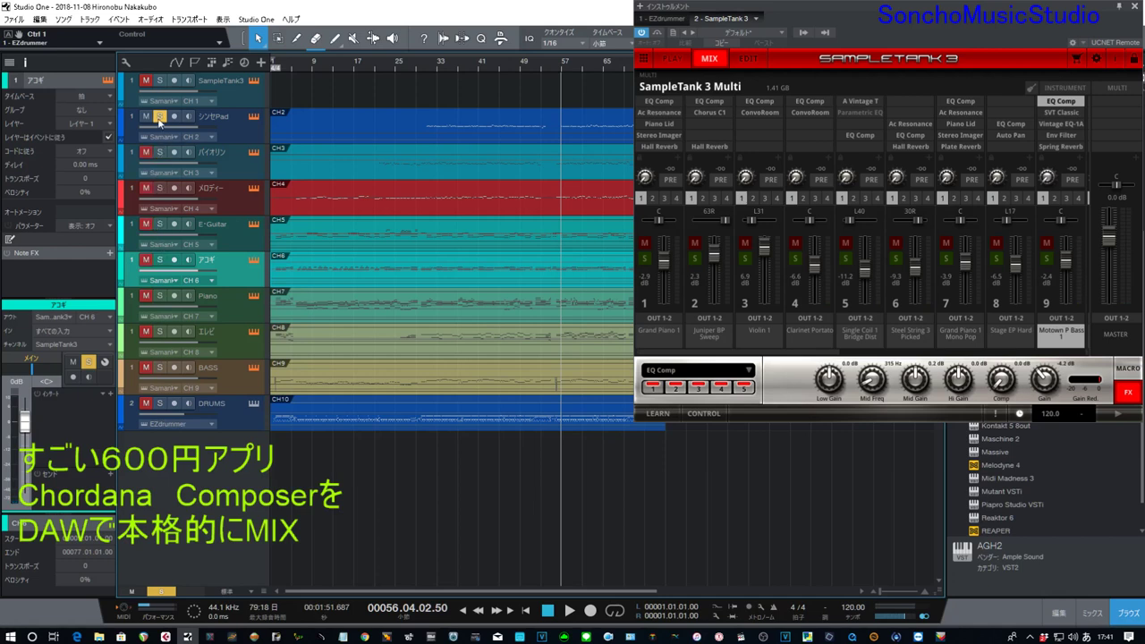
{"action": "left_click", "coordinate": [159, 116]}
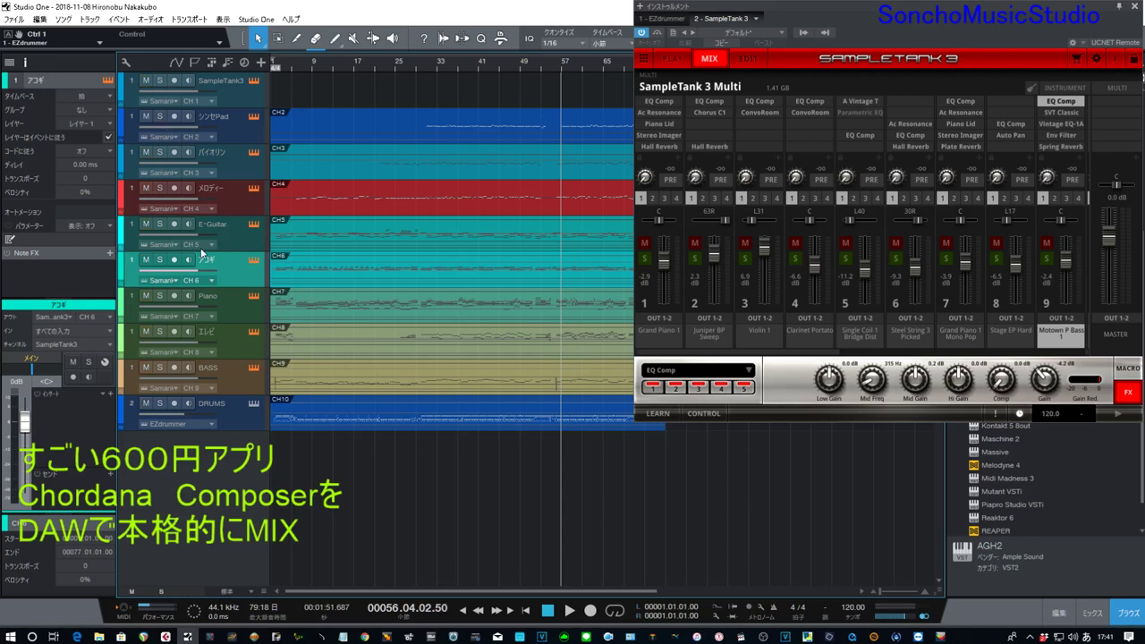
Select the SampleTank3 track, show SampleTank's Play page with the part list and select Grand Piano 1 in part 1
{"action": "left_click", "coordinate": [229, 94]}
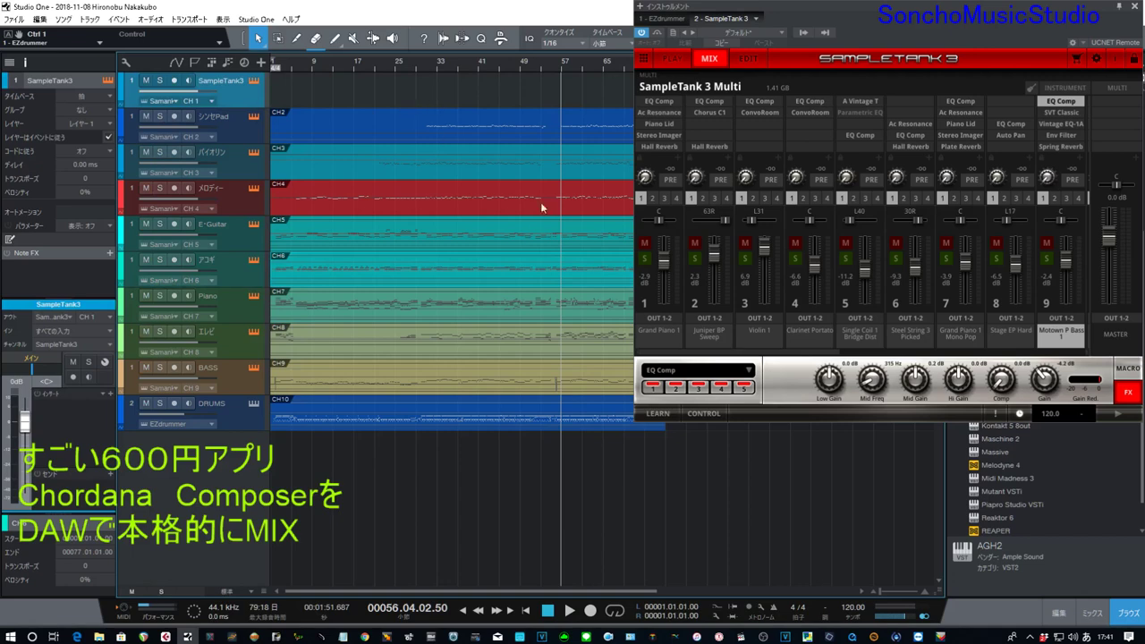
{"action": "left_click", "coordinate": [682, 60]}
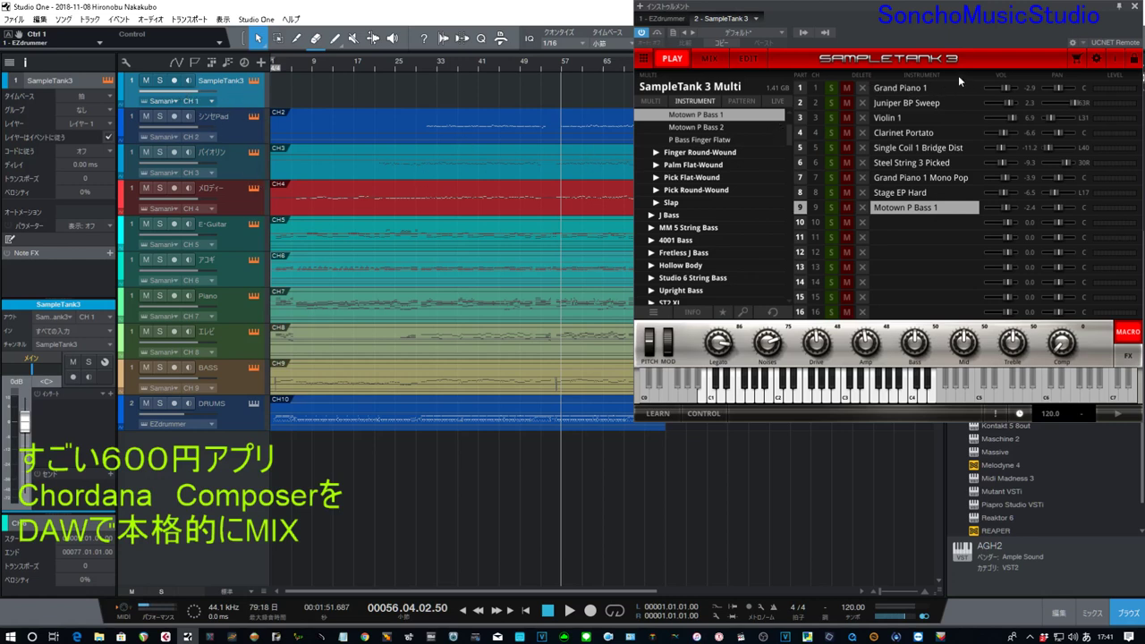
{"action": "left_click", "coordinate": [927, 87]}
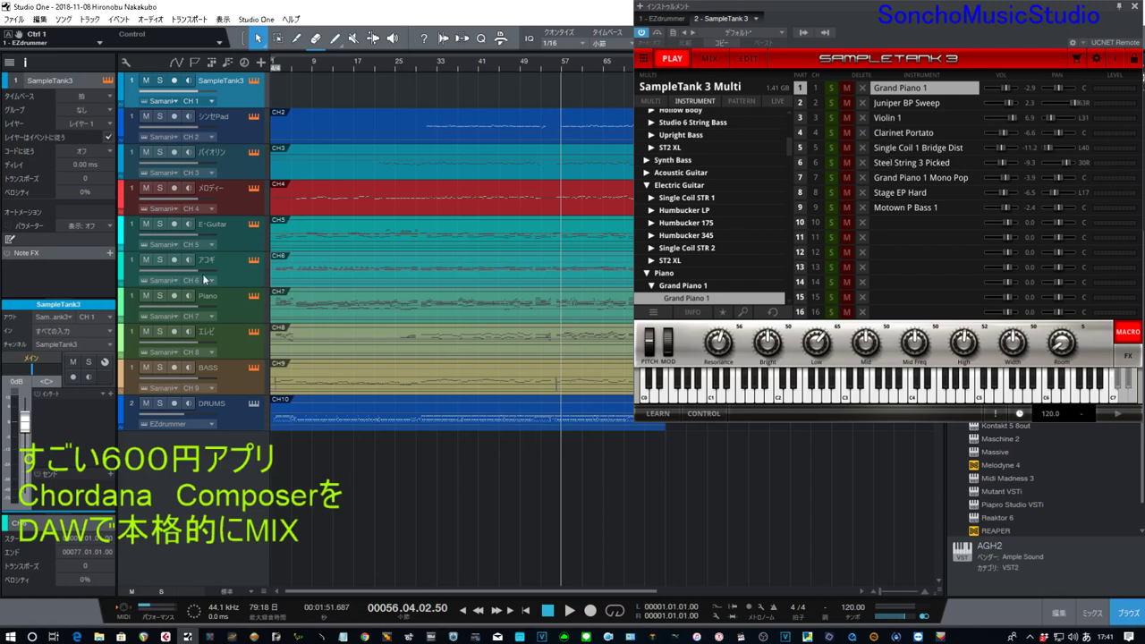
Select the E-Guitar track, then close and reopen its SampleTank instrument window
{"action": "left_click", "coordinate": [232, 239]}
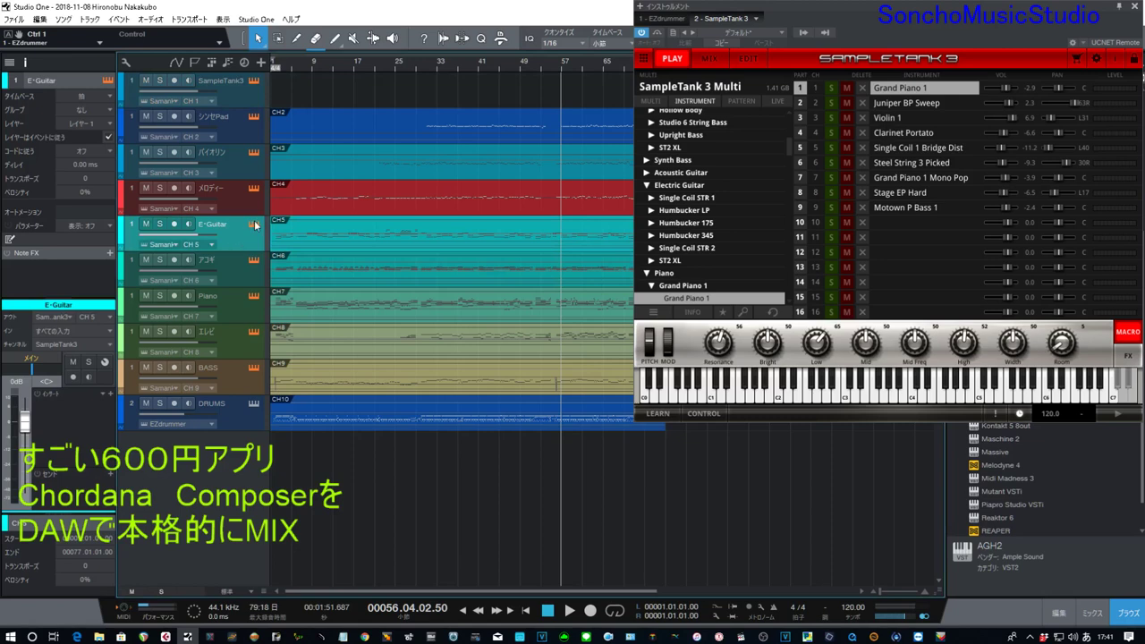
{"action": "left_click", "coordinate": [254, 226]}
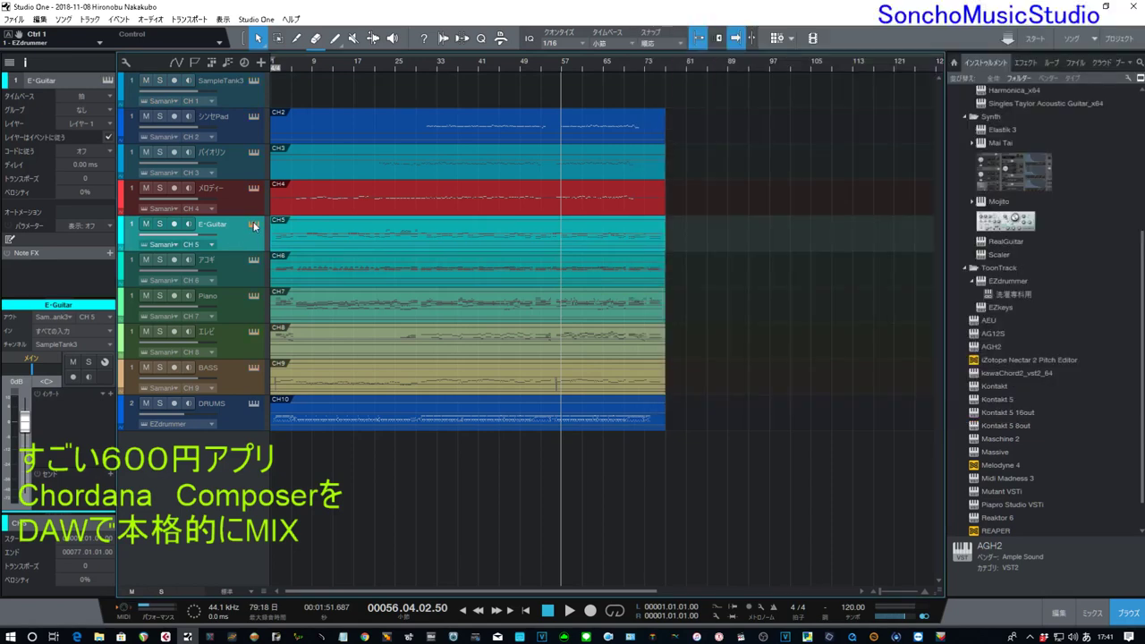
{"action": "left_click", "coordinate": [254, 226]}
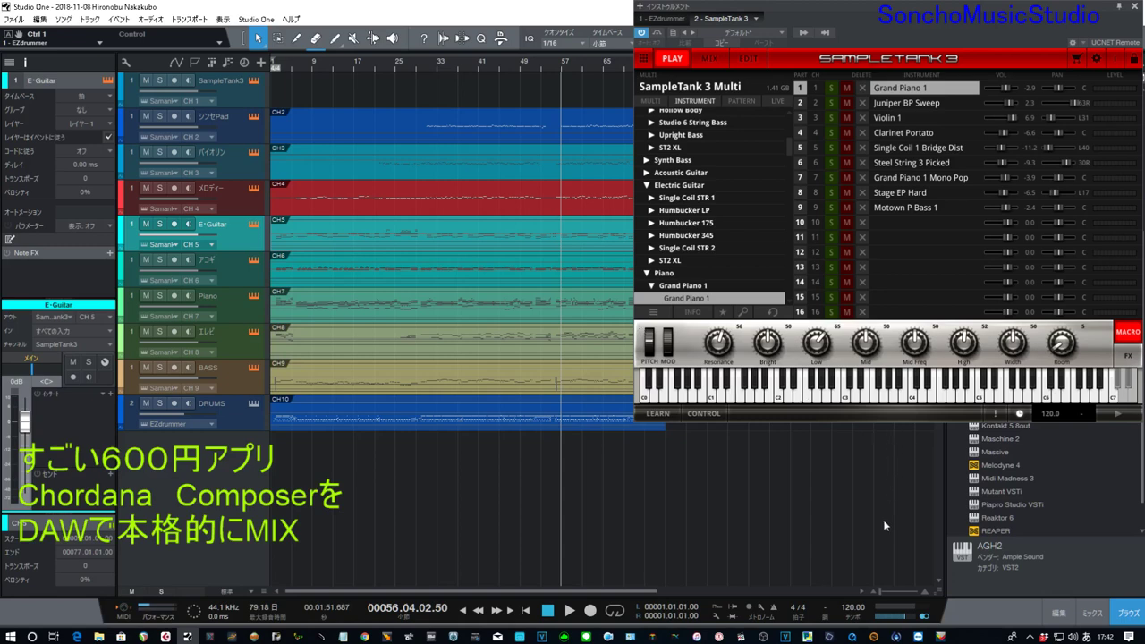
Show the mixer, expand the main output channel, close the SampleTank window and insert iZotope Ozone 8 on the main output
{"action": "key", "text": "F3"}
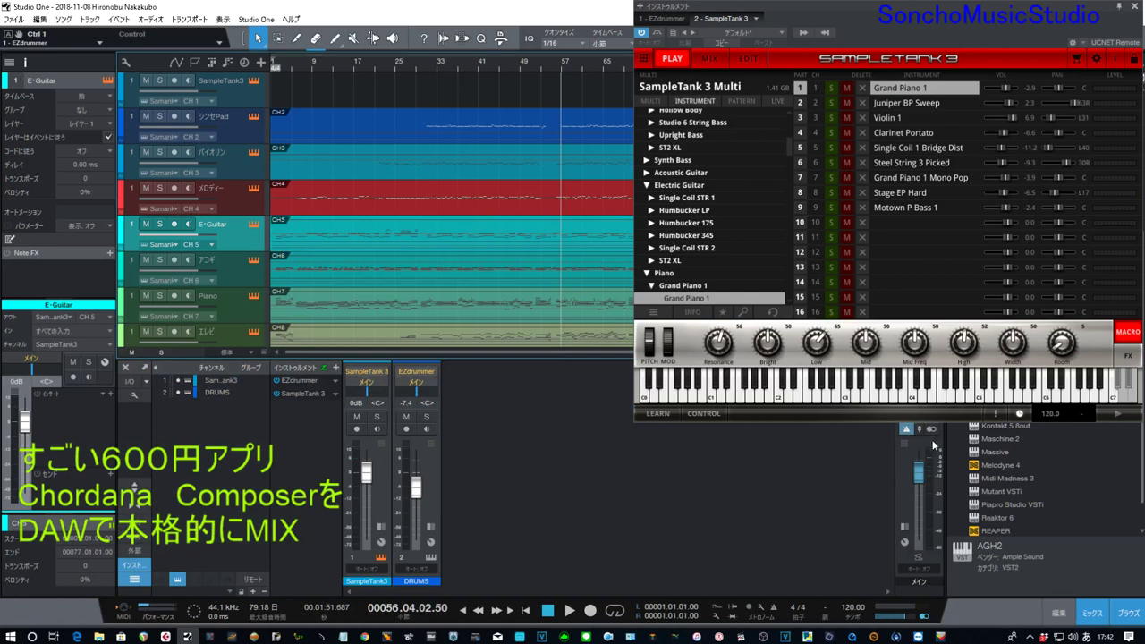
{"action": "left_click", "coordinate": [904, 528]}
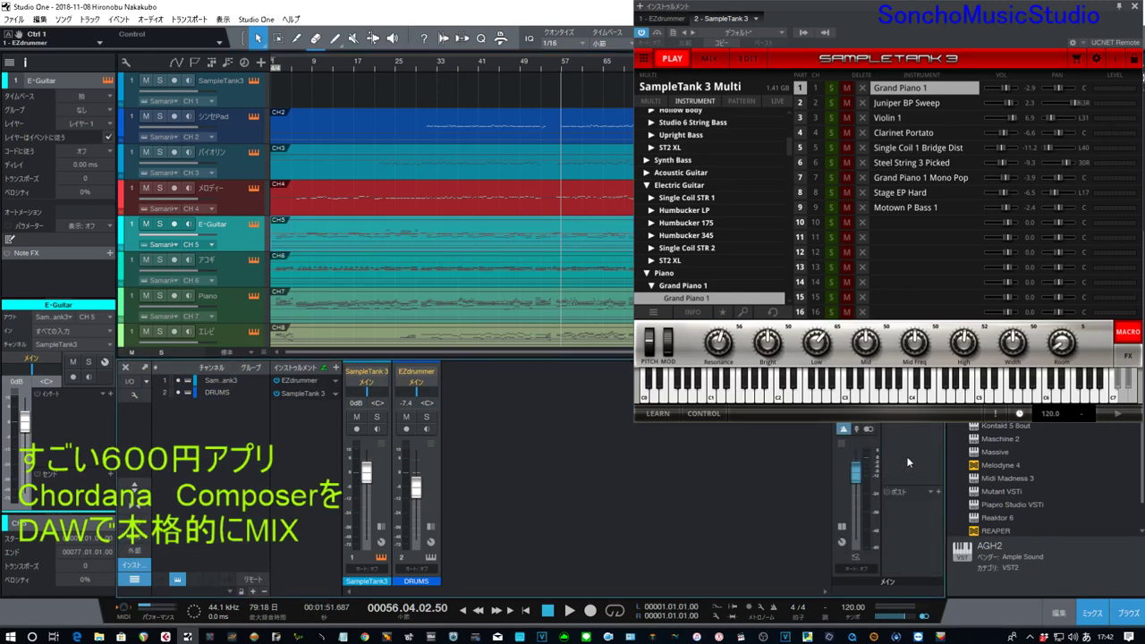
{"action": "left_click", "coordinate": [1135, 7]}
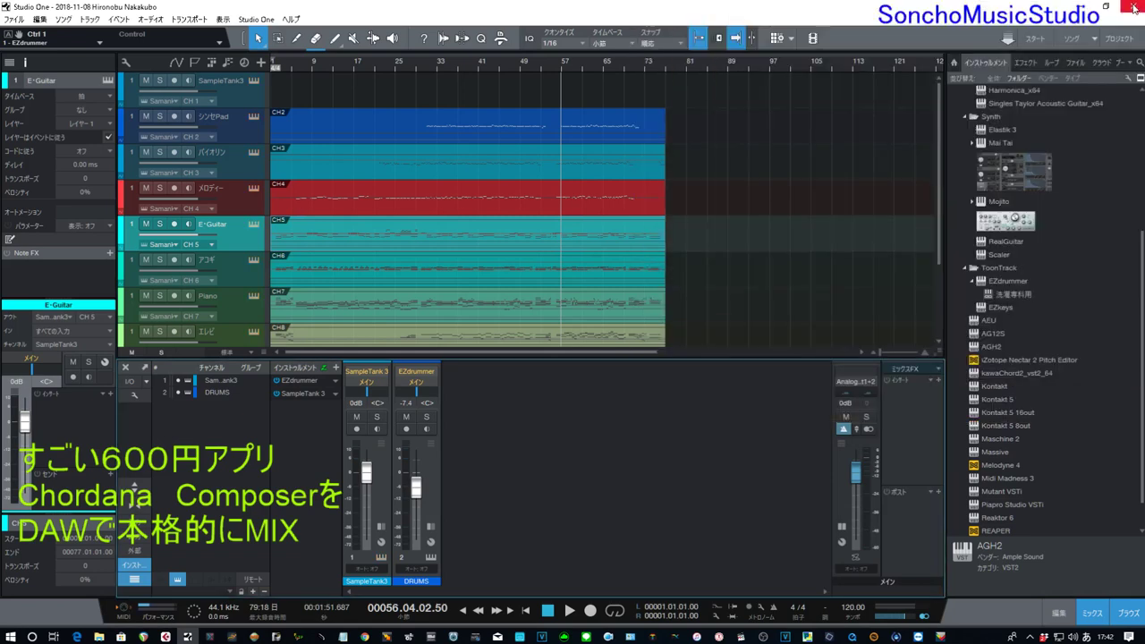
{"action": "left_click", "coordinate": [938, 381]}
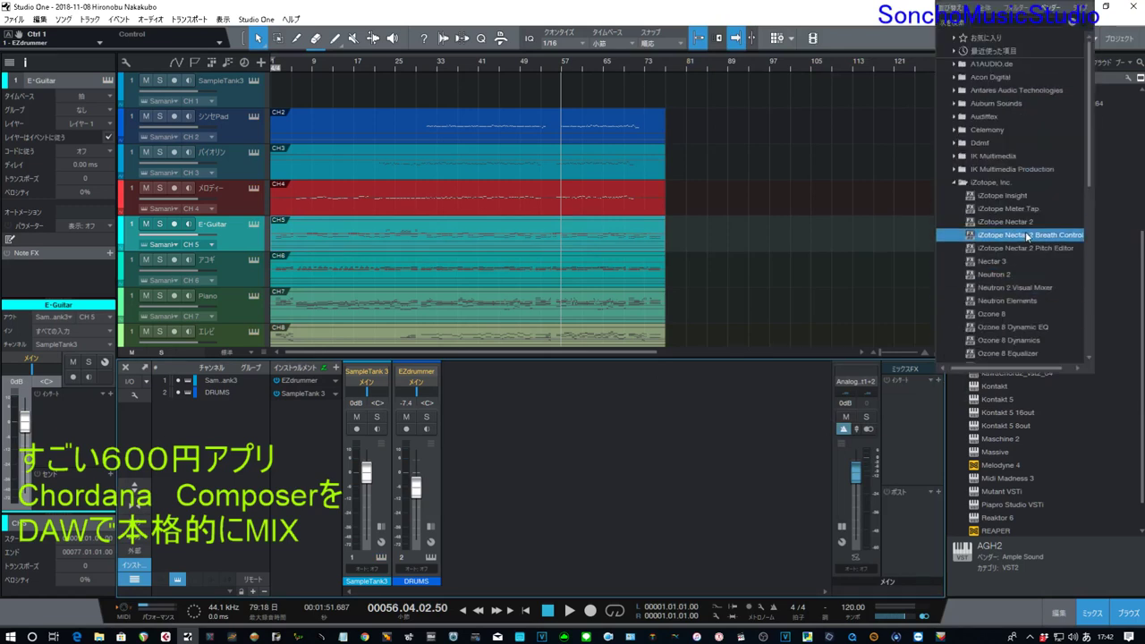
{"action": "scroll", "coordinate": [1025, 288], "scroll_direction": "down", "scroll_amount": 1}
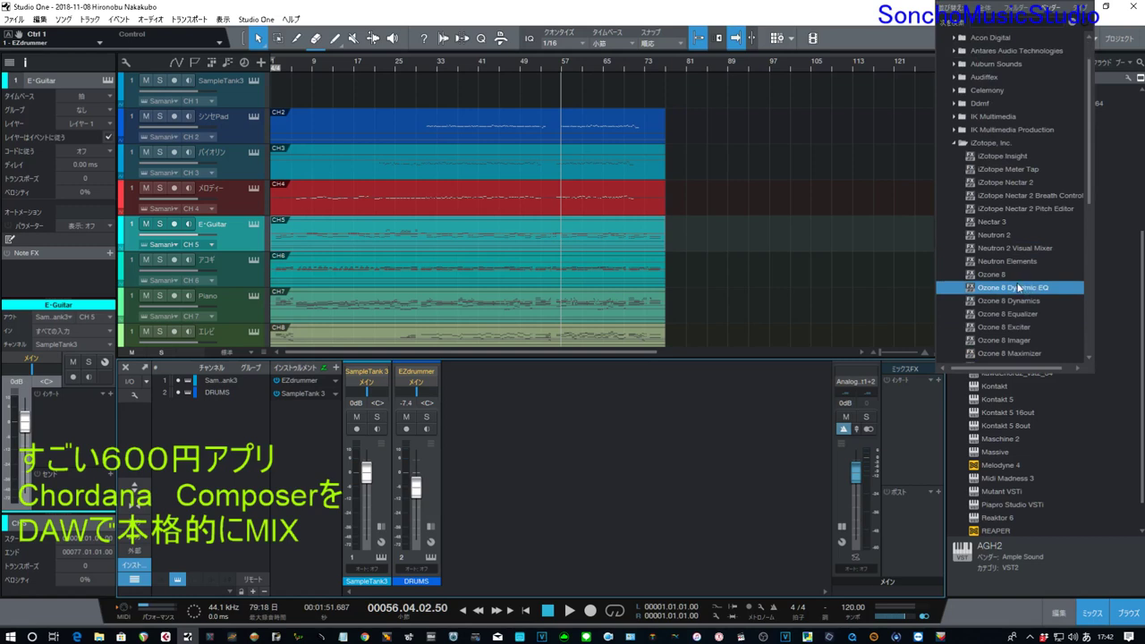
{"action": "left_click", "coordinate": [1006, 274]}
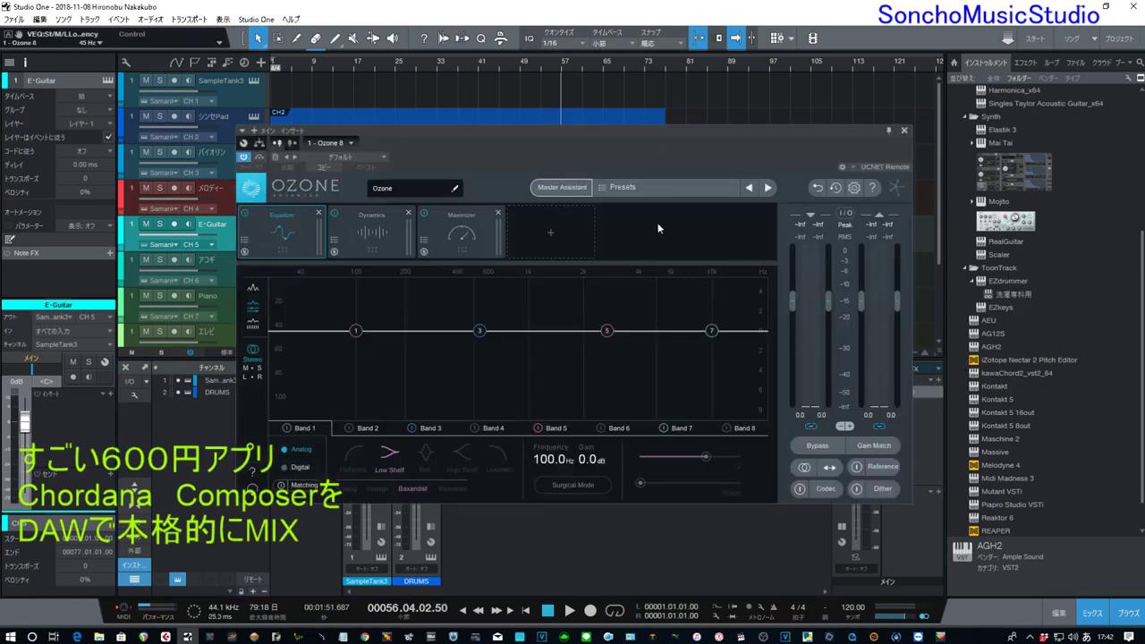
Run Ozone 8's Master Assistant with the Streaming target, playing the song from bar 34 for analysis
{"action": "left_click", "coordinate": [563, 188]}
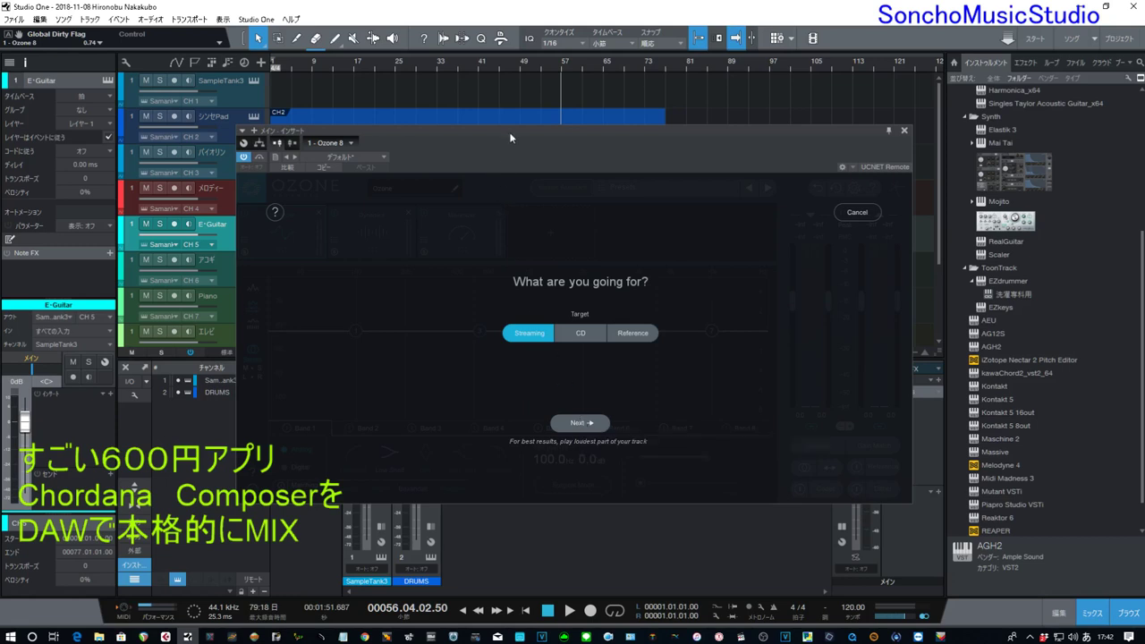
{"action": "left_click_drag", "start_coordinate": [510, 137], "coordinate": [517, 188]}
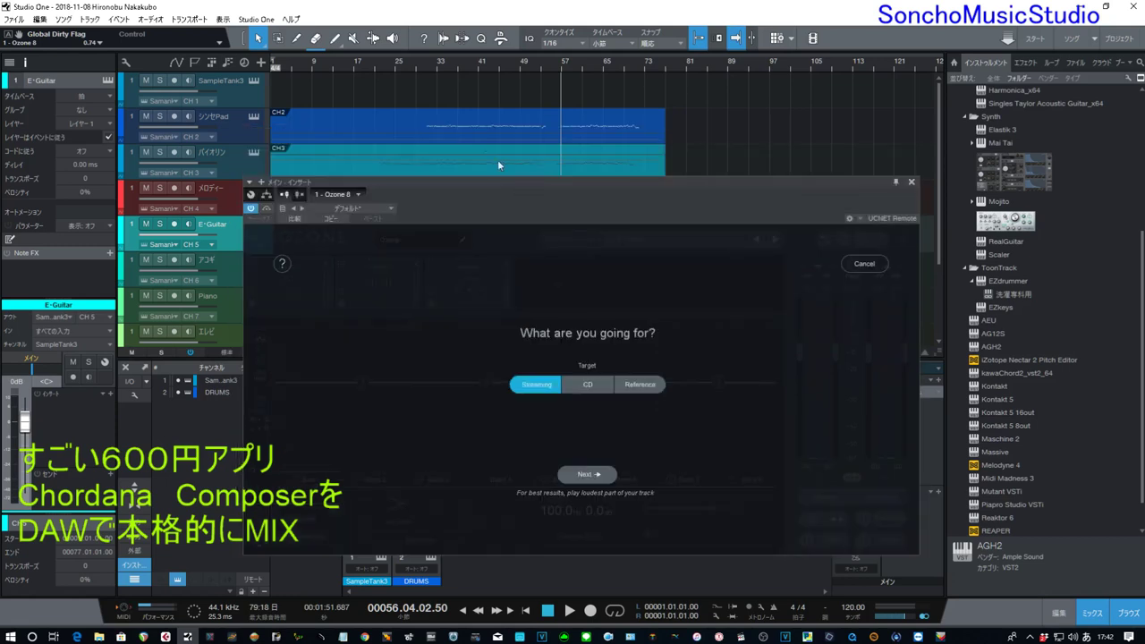
{"action": "left_click", "coordinate": [441, 63]}
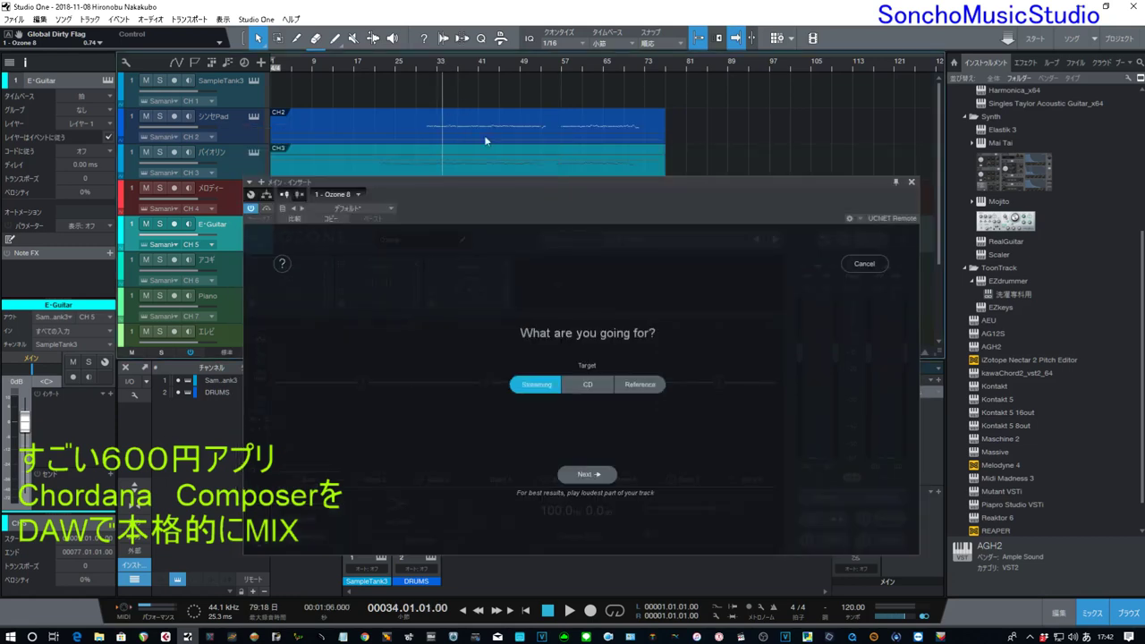
{"action": "left_click", "coordinate": [592, 475]}
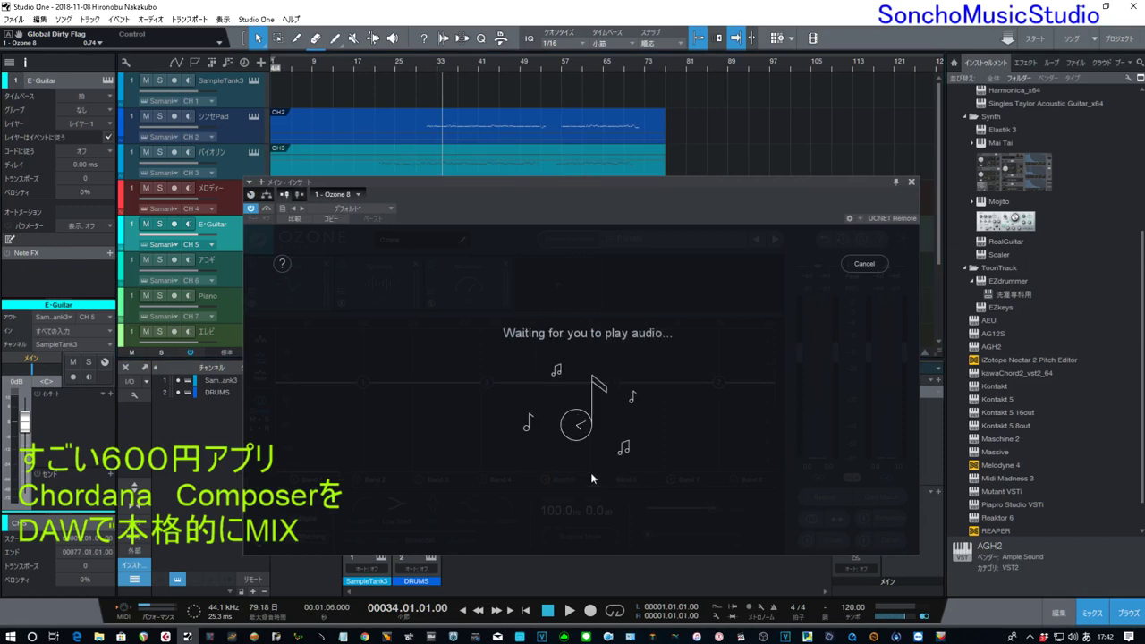
{"action": "left_click", "coordinate": [569, 611]}
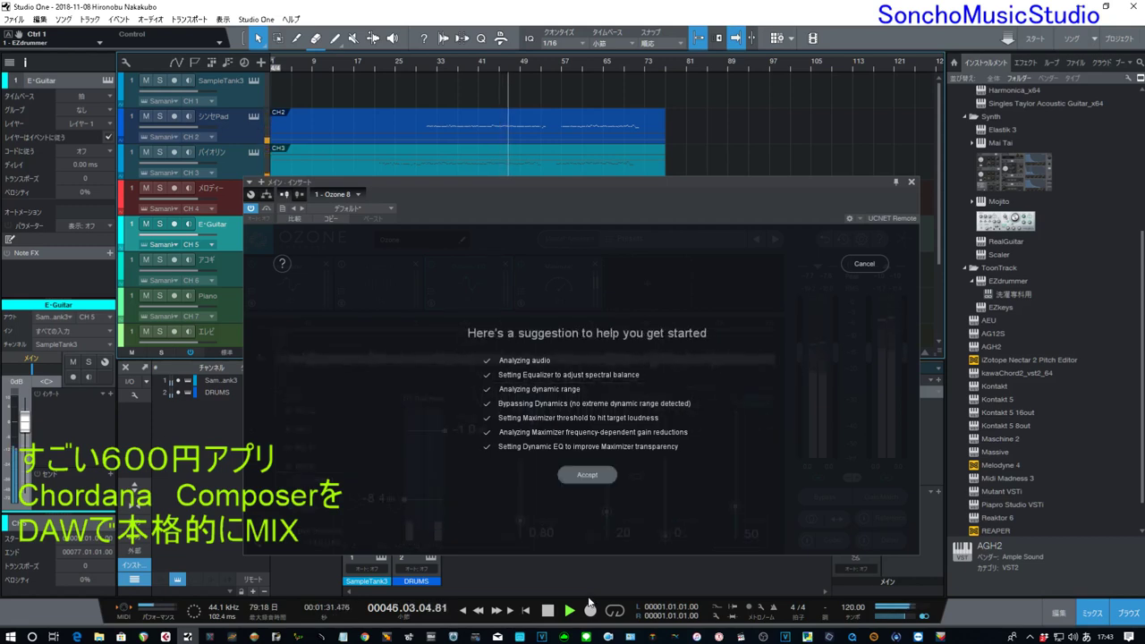
Accept the Master Assistant's suggestion and set the Maximizer threshold to -4.7 dB
{"action": "left_click", "coordinate": [585, 475]}
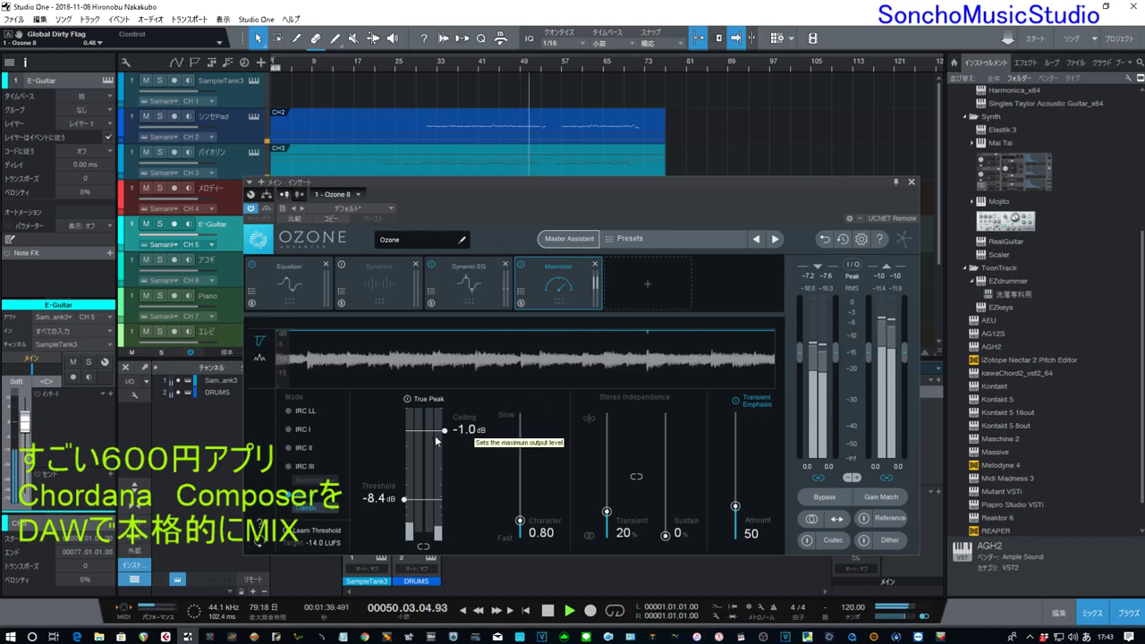
{"action": "left_click_drag", "start_coordinate": [407, 498], "coordinate": [409, 478]}
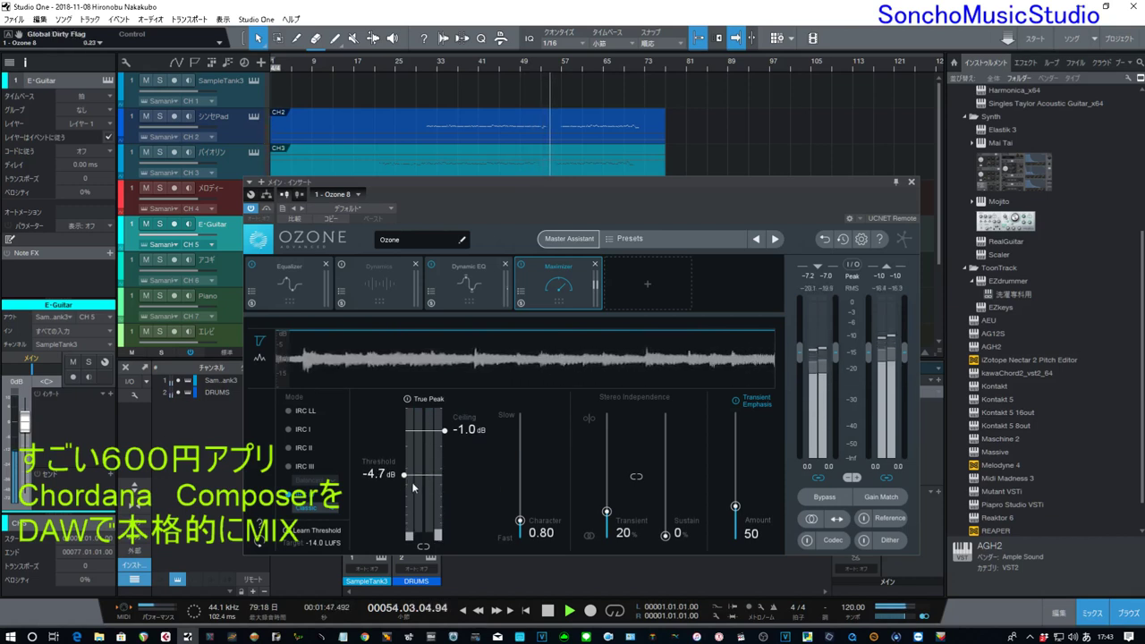
Stop playback, then add Vintage EQ and Imager modules to Ozone 8's chain, placing both before the Maximizer
{"action": "left_click", "coordinate": [548, 611]}
{"action": "left_click", "coordinate": [651, 288]}
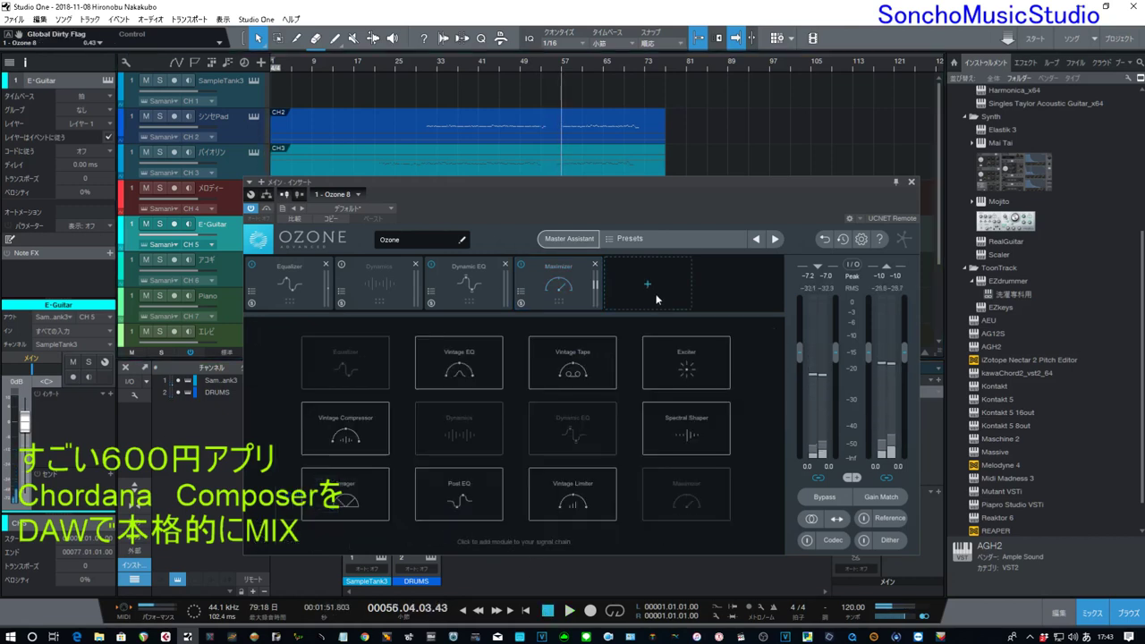
{"action": "left_click", "coordinate": [477, 363]}
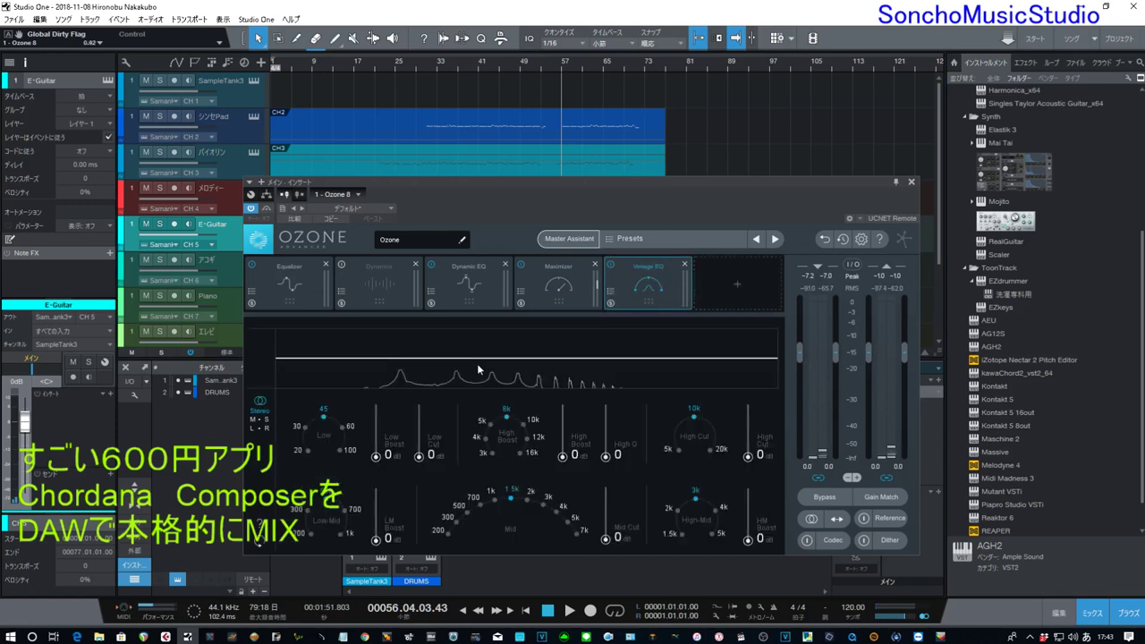
{"action": "left_click_drag", "start_coordinate": [644, 282], "coordinate": [587, 287]}
{"action": "left_click", "coordinate": [741, 281]}
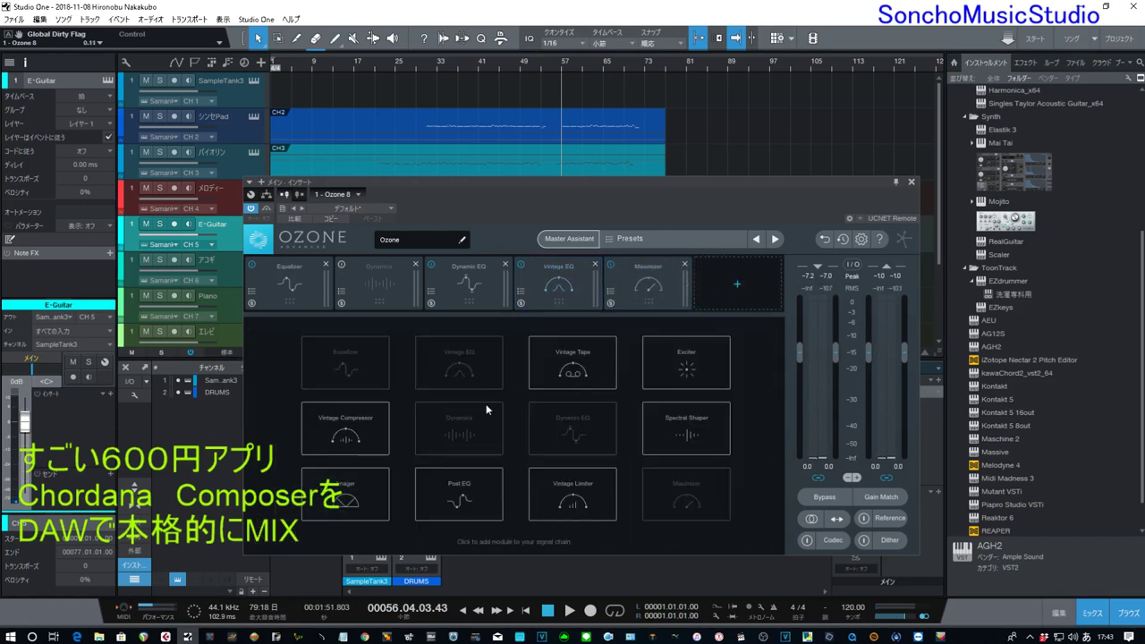
{"action": "left_click", "coordinate": [369, 488]}
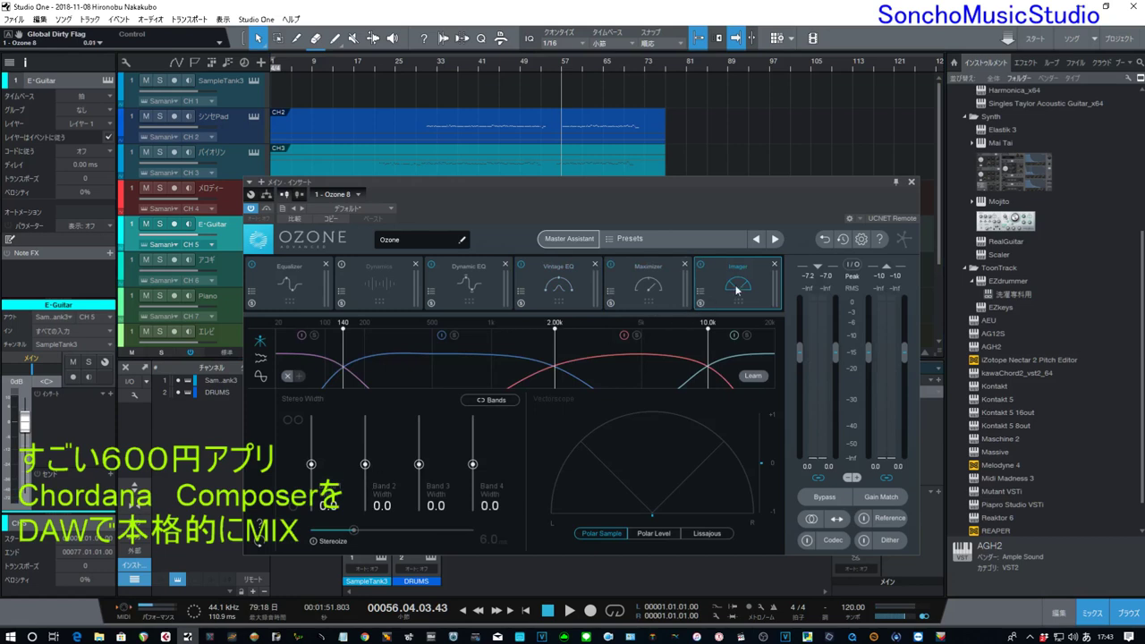
{"action": "left_click_drag", "start_coordinate": [736, 289], "coordinate": [661, 313]}
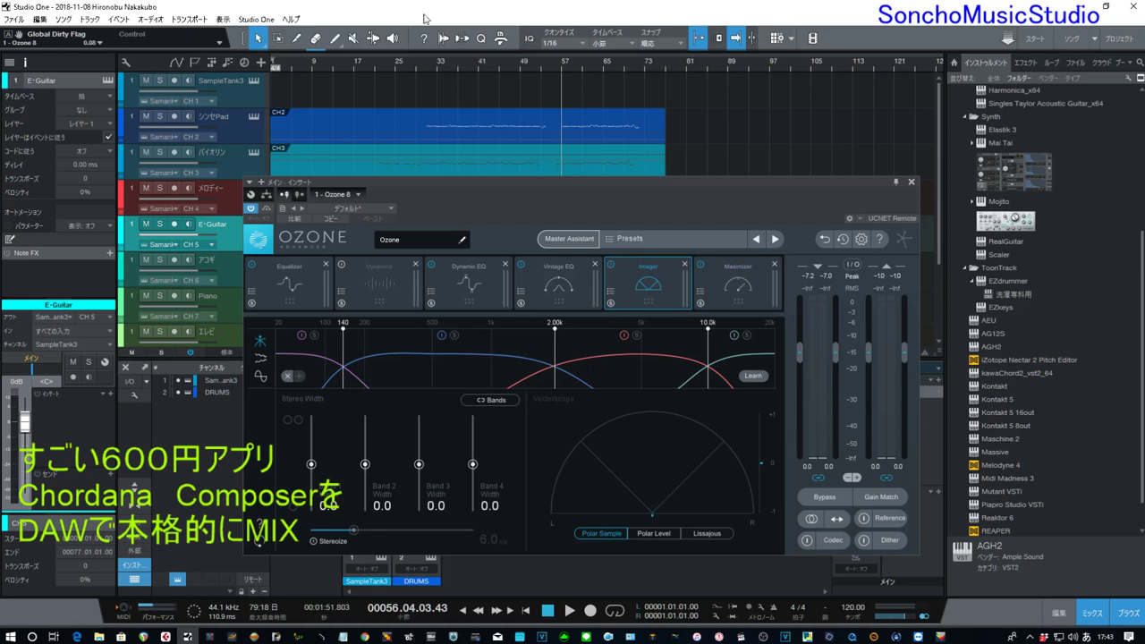
Play the song from bar 34 and enable Stereoize in the Imager, setting it to 16.1 ms
{"action": "left_click", "coordinate": [444, 69]}
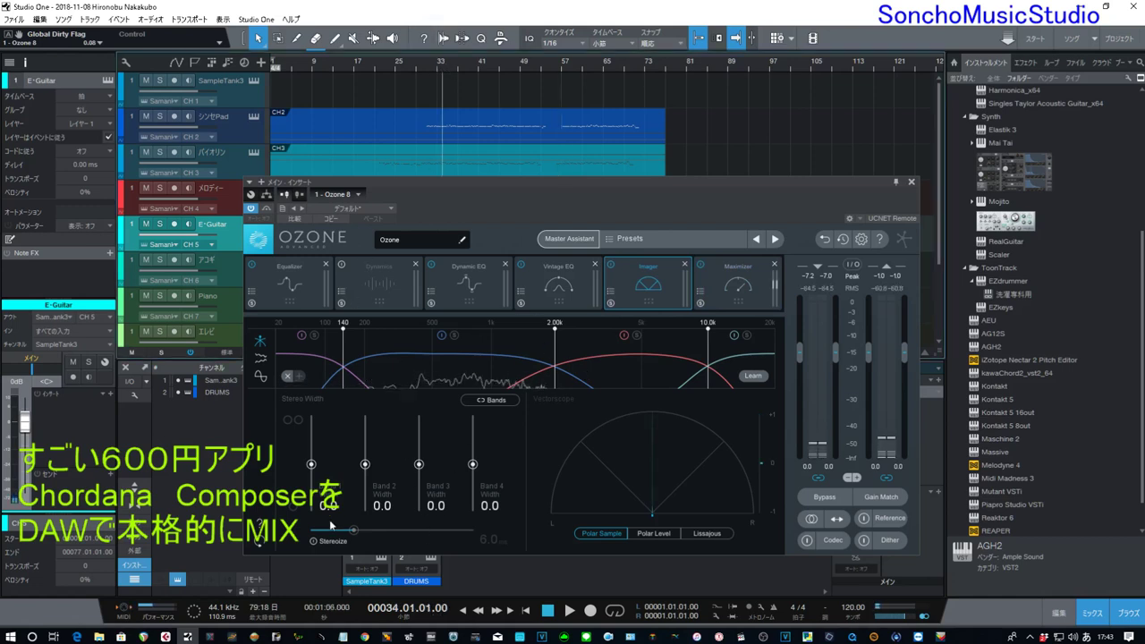
{"action": "left_click", "coordinate": [569, 611]}
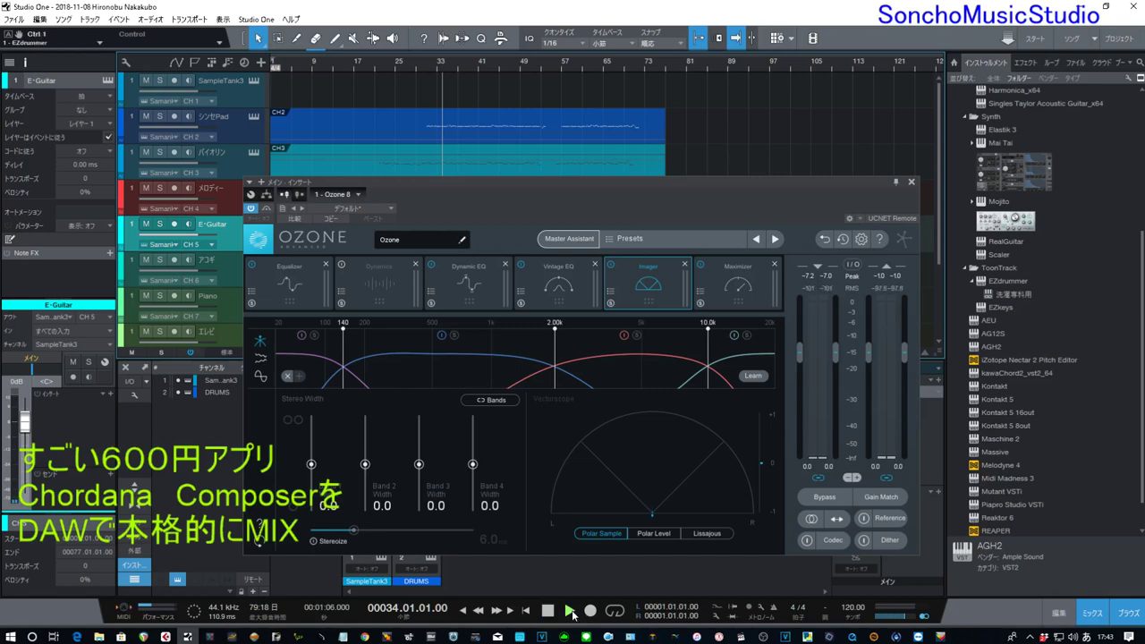
{"action": "left_click", "coordinate": [330, 543]}
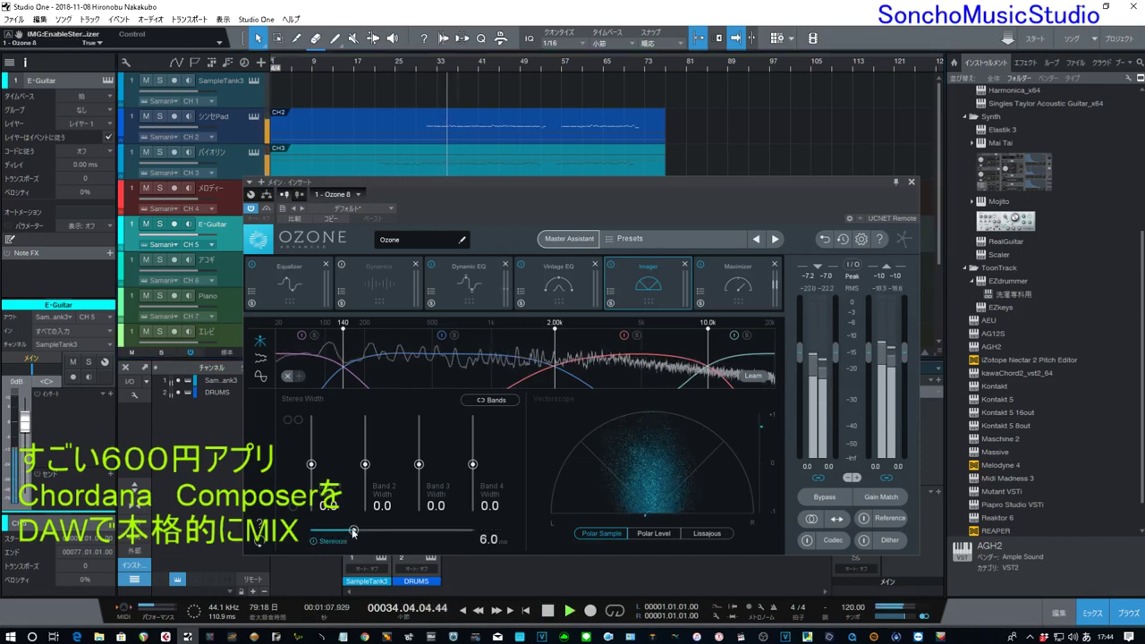
{"action": "left_click_drag", "start_coordinate": [354, 531], "coordinate": [439, 531]}
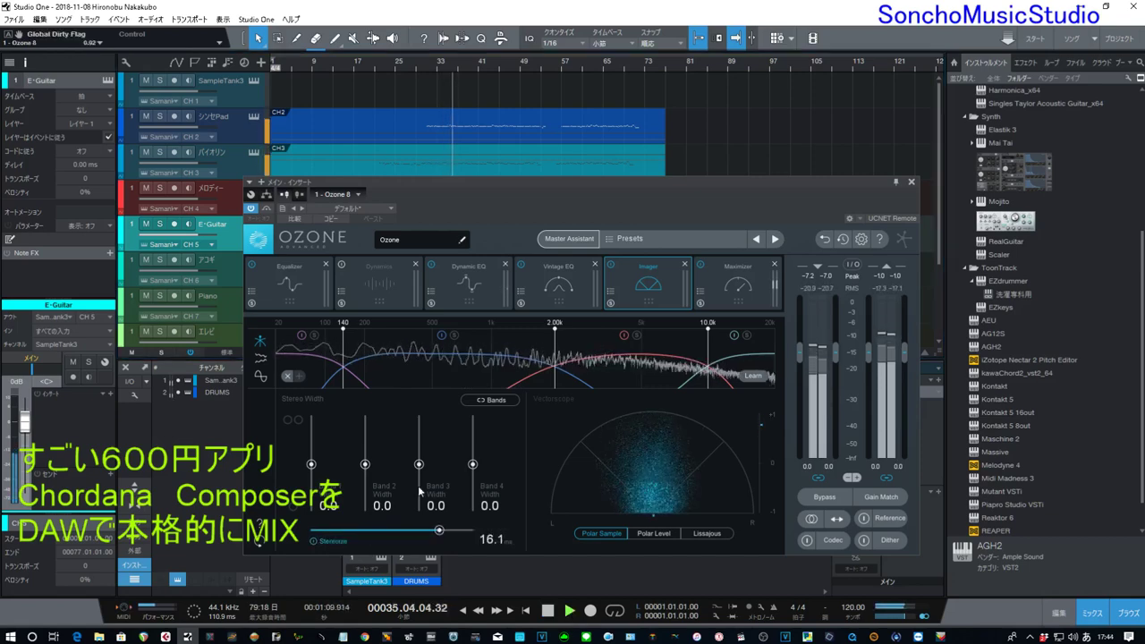
Widen the Imager's stereo bands, setting Band 2 to 25.3, Band 3 to 51.9 and Band 4 to 30.4
{"action": "left_click_drag", "start_coordinate": [366, 467], "coordinate": [369, 452]}
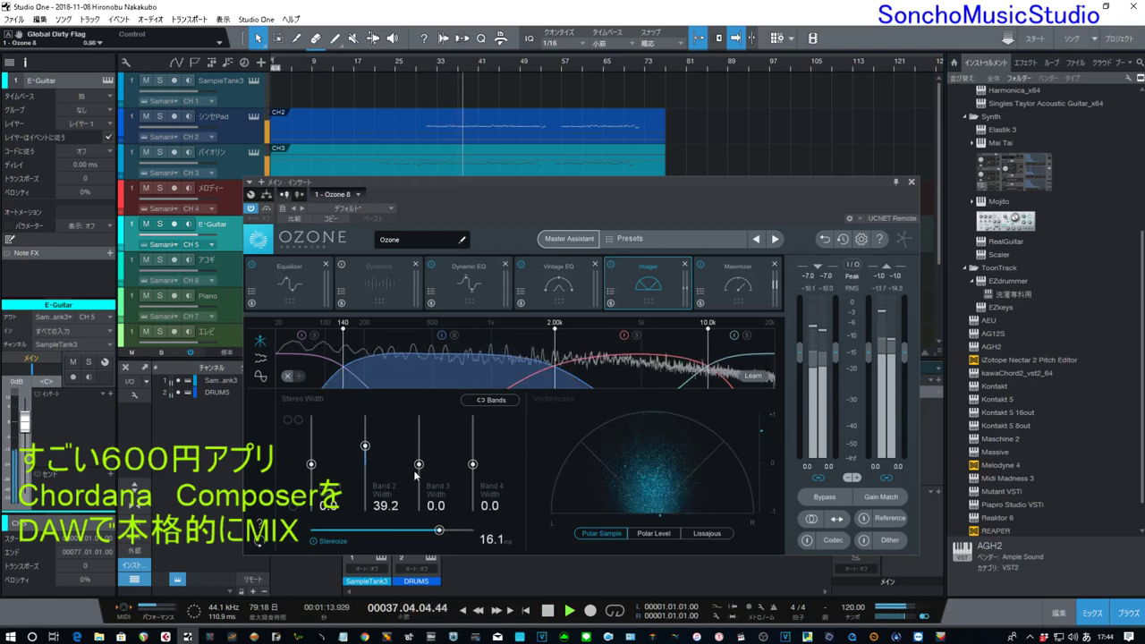
{"action": "left_click_drag", "start_coordinate": [419, 464], "coordinate": [419, 440]}
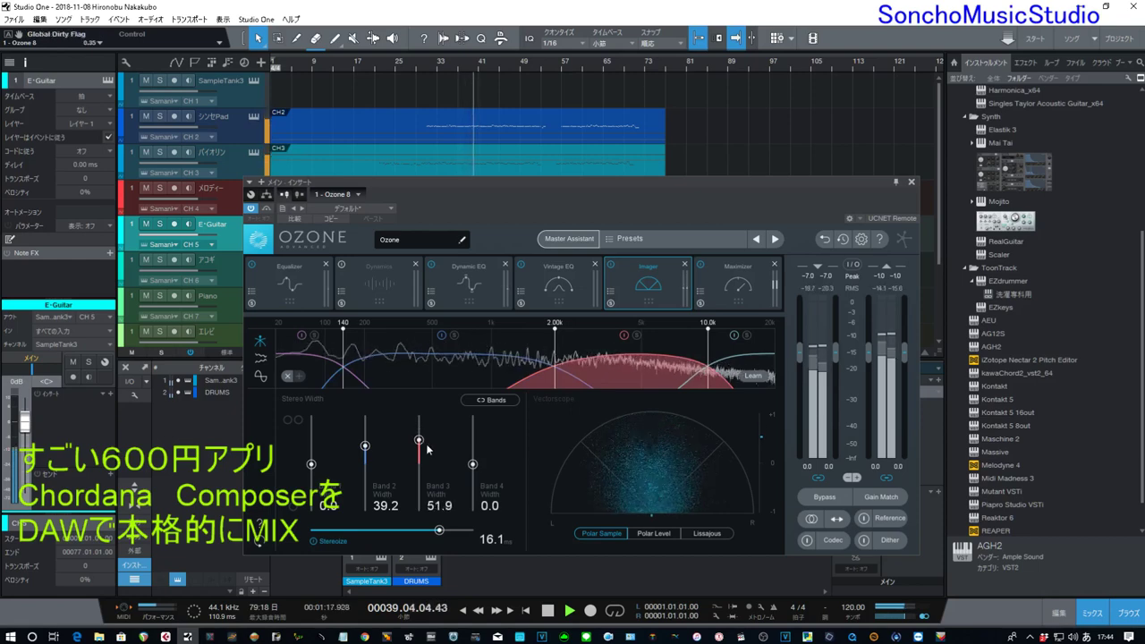
{"action": "left_click_drag", "start_coordinate": [473, 465], "coordinate": [474, 450]}
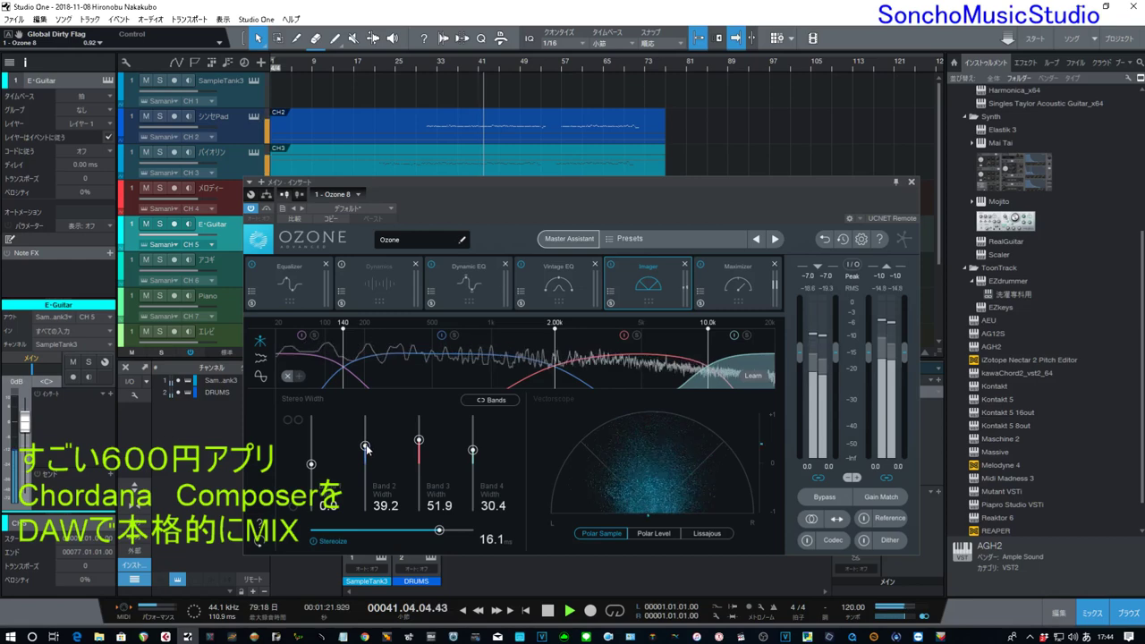
{"action": "left_click_drag", "start_coordinate": [366, 446], "coordinate": [365, 454]}
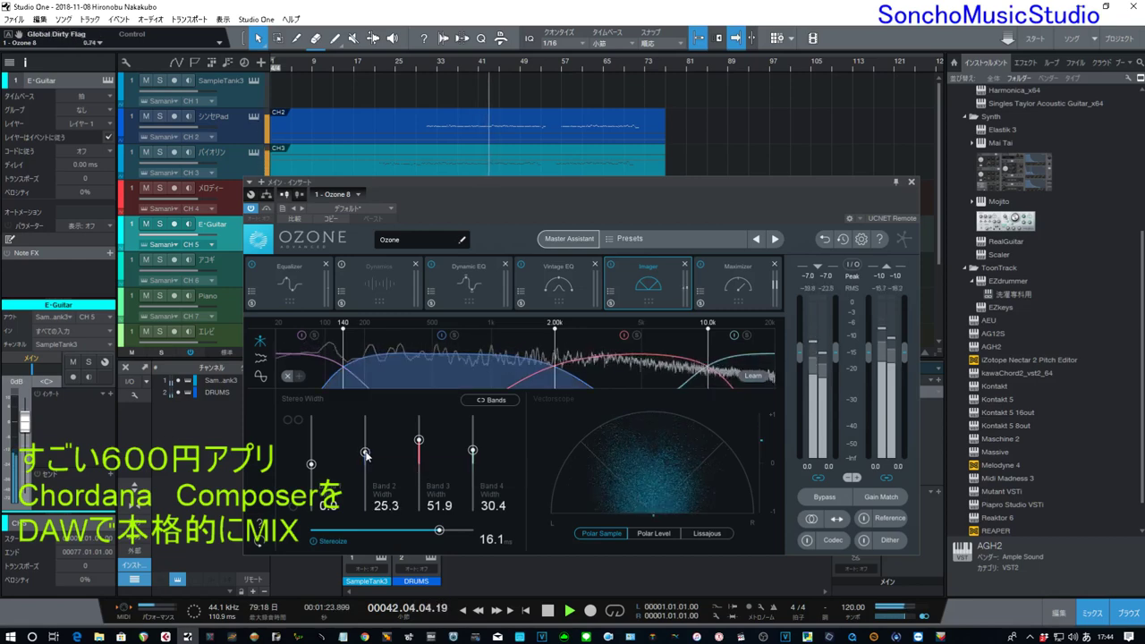
In the Vintage EQ, set High Cut to 4.6 dB, Low Boost to 1.5 dB and Low Cut to 0.8 dB
{"action": "left_click", "coordinate": [574, 289]}
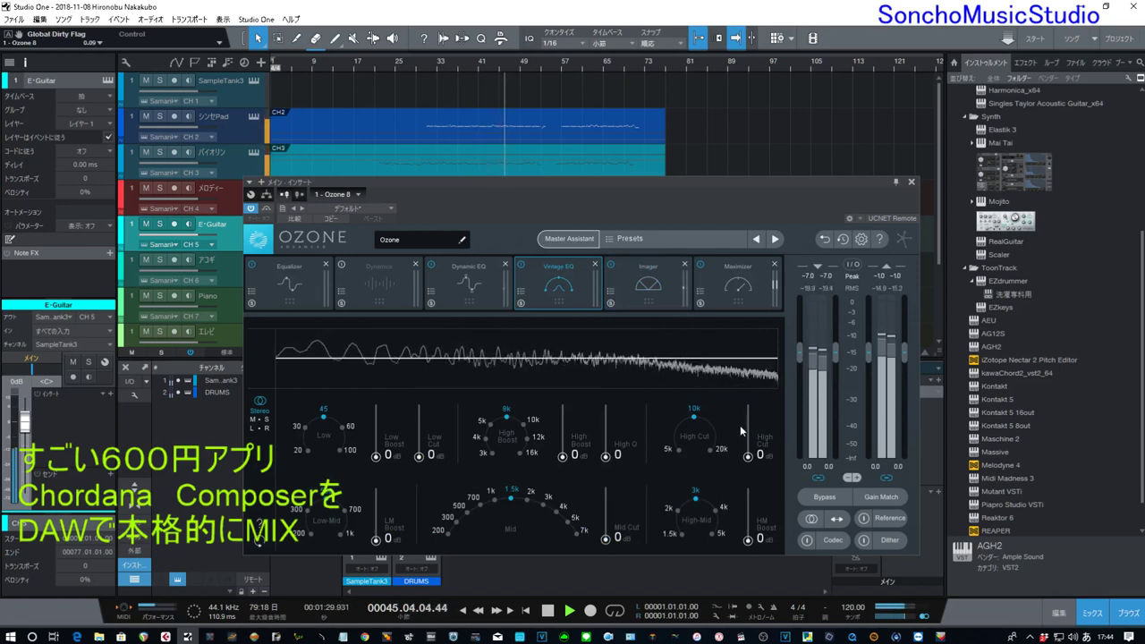
{"action": "left_click_drag", "start_coordinate": [750, 457], "coordinate": [749, 433]}
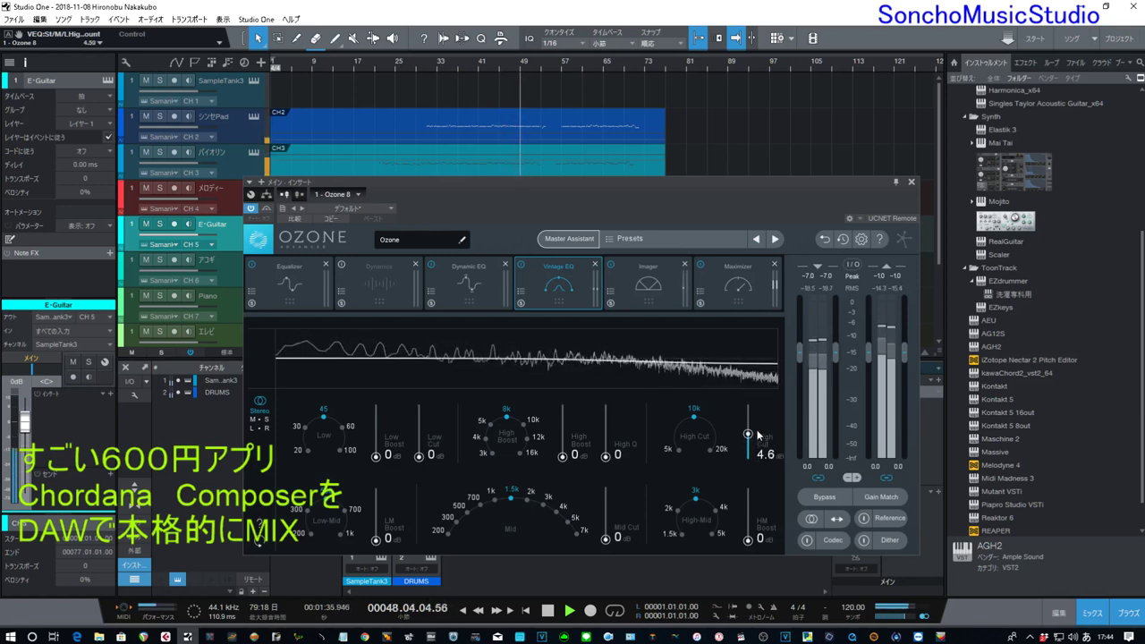
{"action": "left_click_drag", "start_coordinate": [757, 435], "coordinate": [758, 436]}
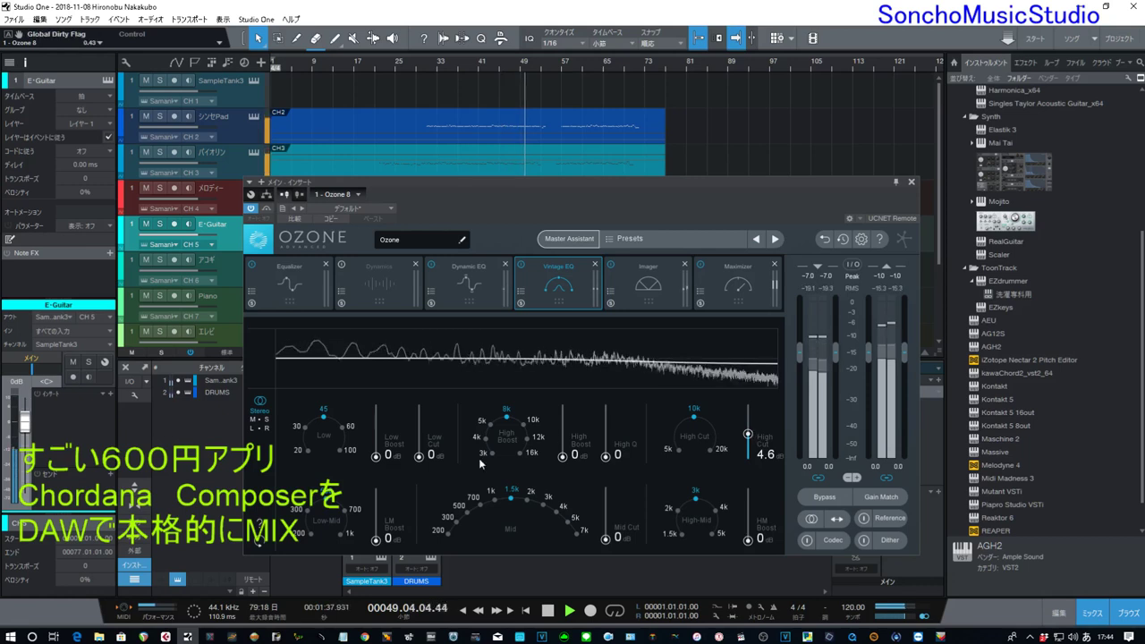
{"action": "left_click", "coordinate": [376, 458]}
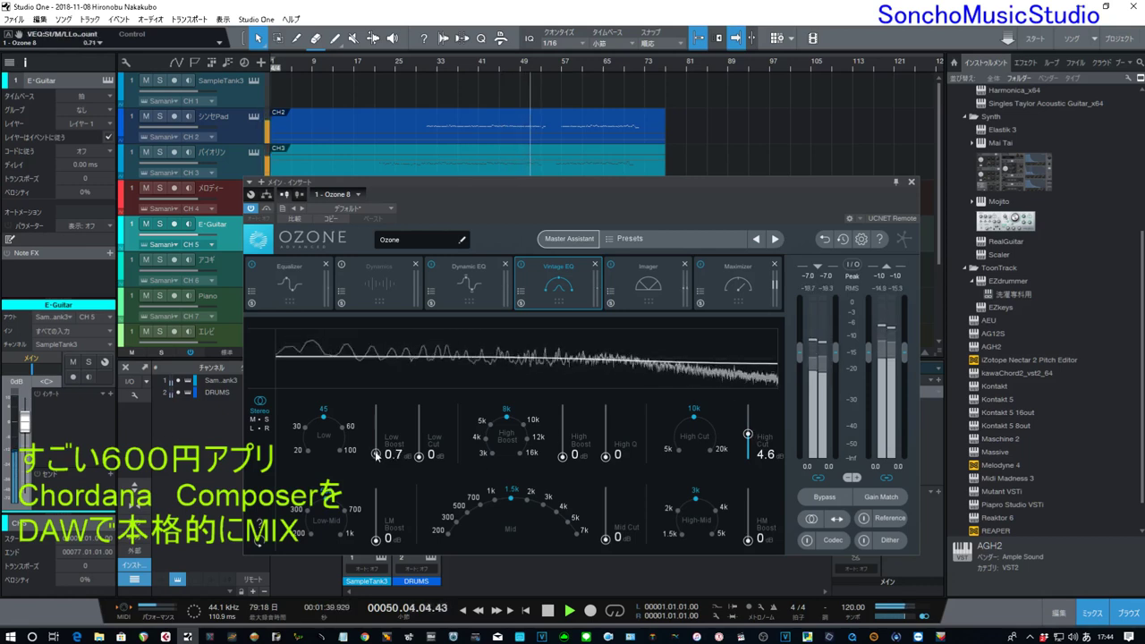
{"action": "left_click_drag", "start_coordinate": [376, 457], "coordinate": [420, 454]}
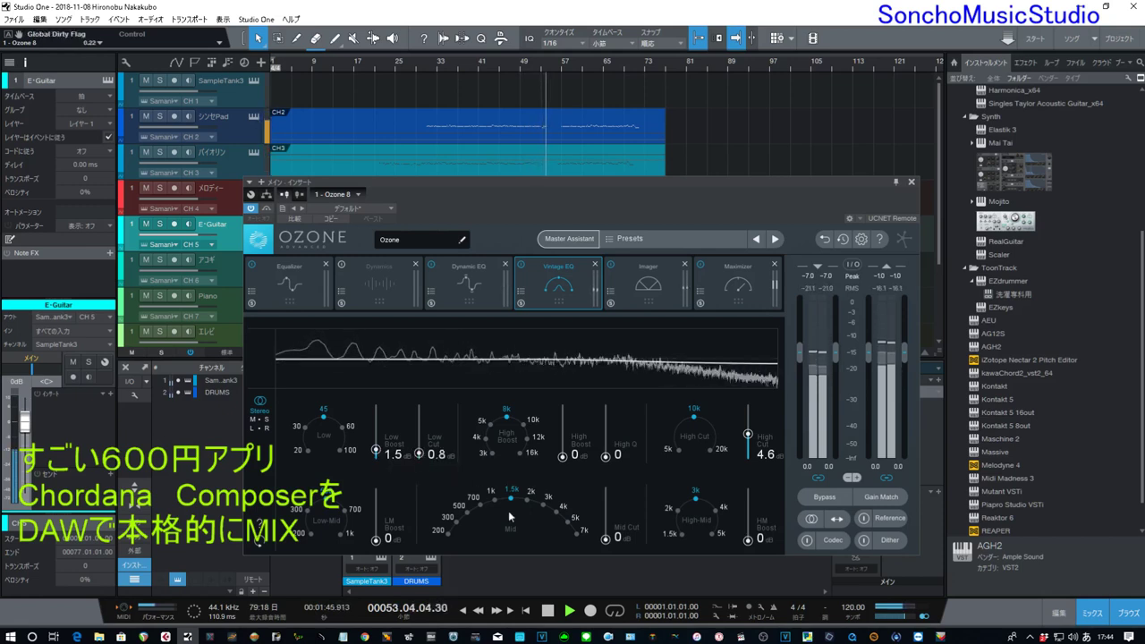
Audition the Vintage EQ's mid frequencies, set Mid Cut to 6.2 dB at 1k, then close Ozone 8 and stop playback
{"action": "left_click", "coordinate": [570, 531]}
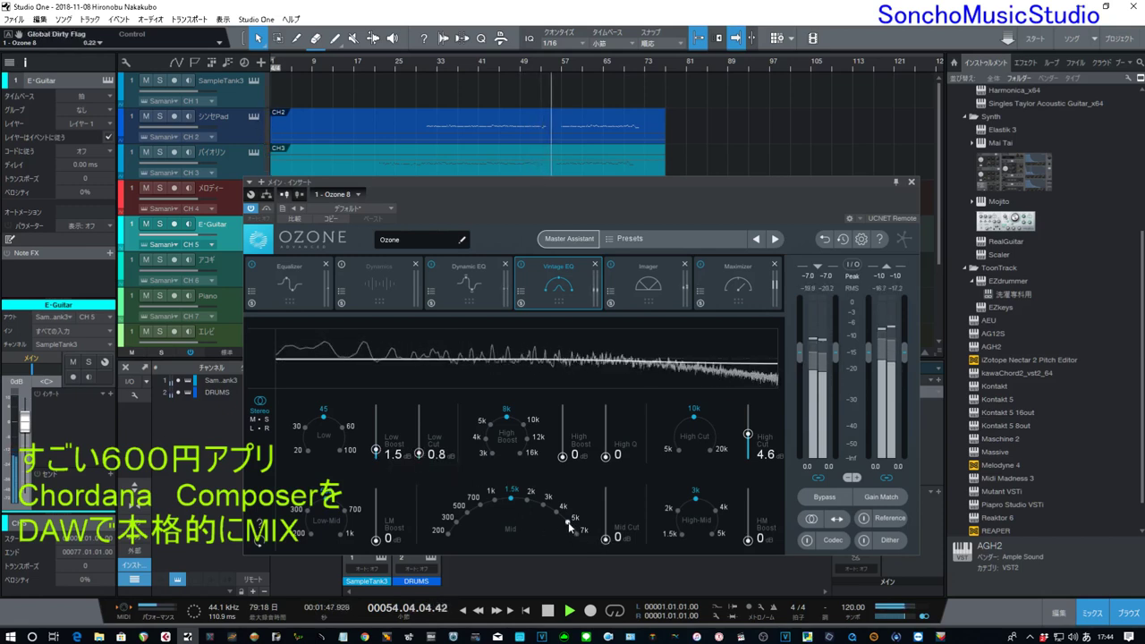
{"action": "left_click_drag", "start_coordinate": [605, 541], "coordinate": [606, 507]}
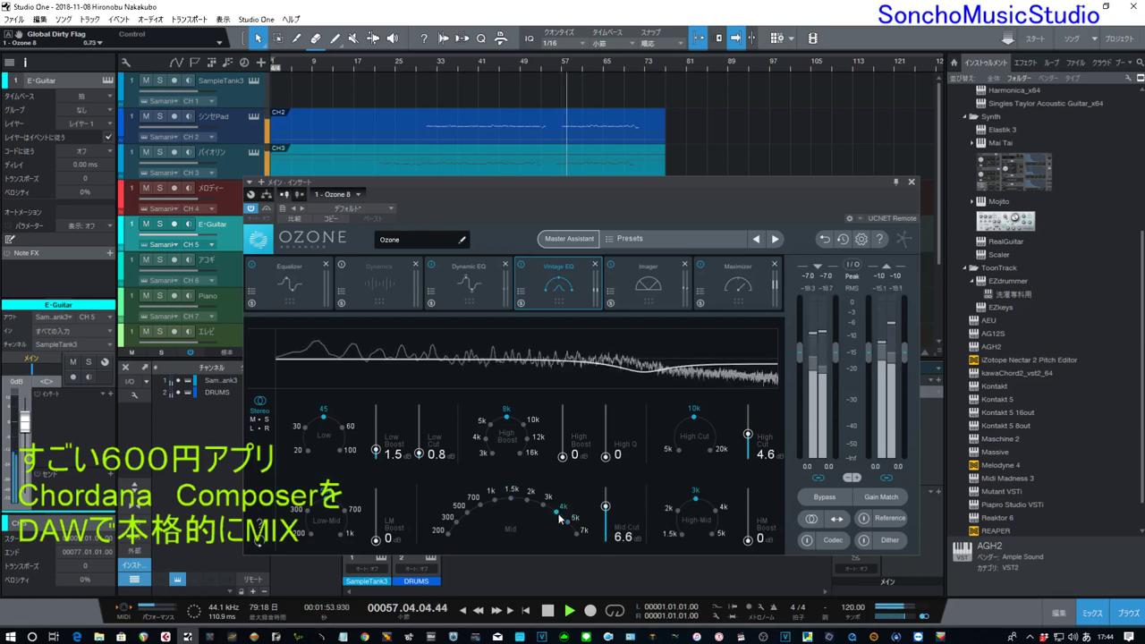
{"action": "left_click", "coordinate": [577, 534]}
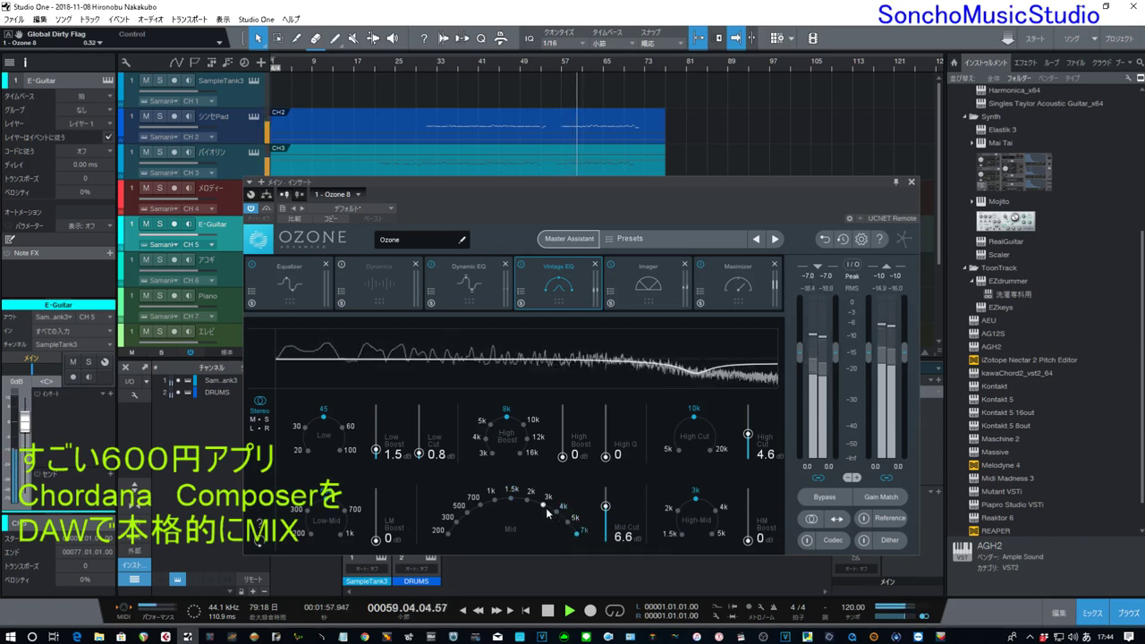
{"action": "left_click", "coordinate": [546, 508]}
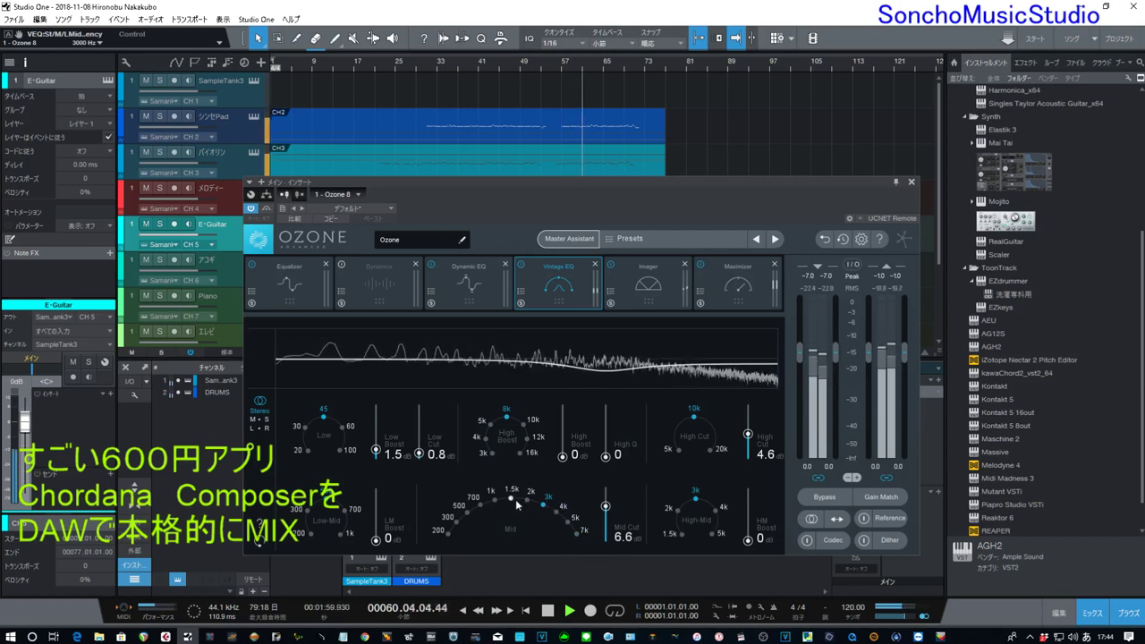
{"action": "left_click", "coordinate": [511, 499]}
{"action": "left_click", "coordinate": [493, 502]}
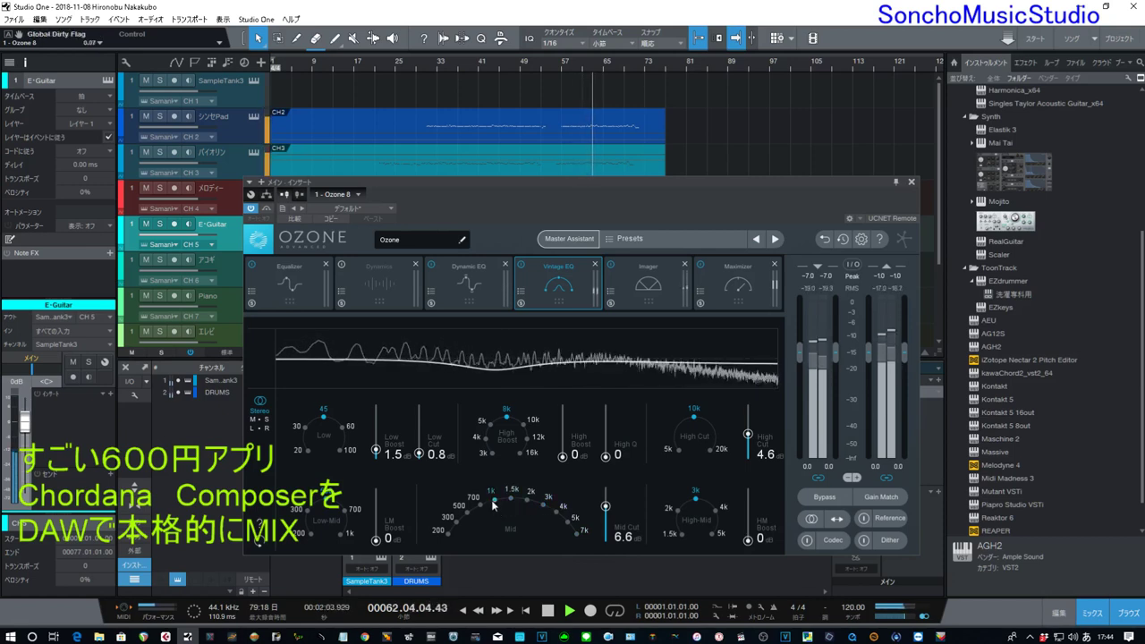
{"action": "left_click_drag", "start_coordinate": [604, 506], "coordinate": [606, 510]}
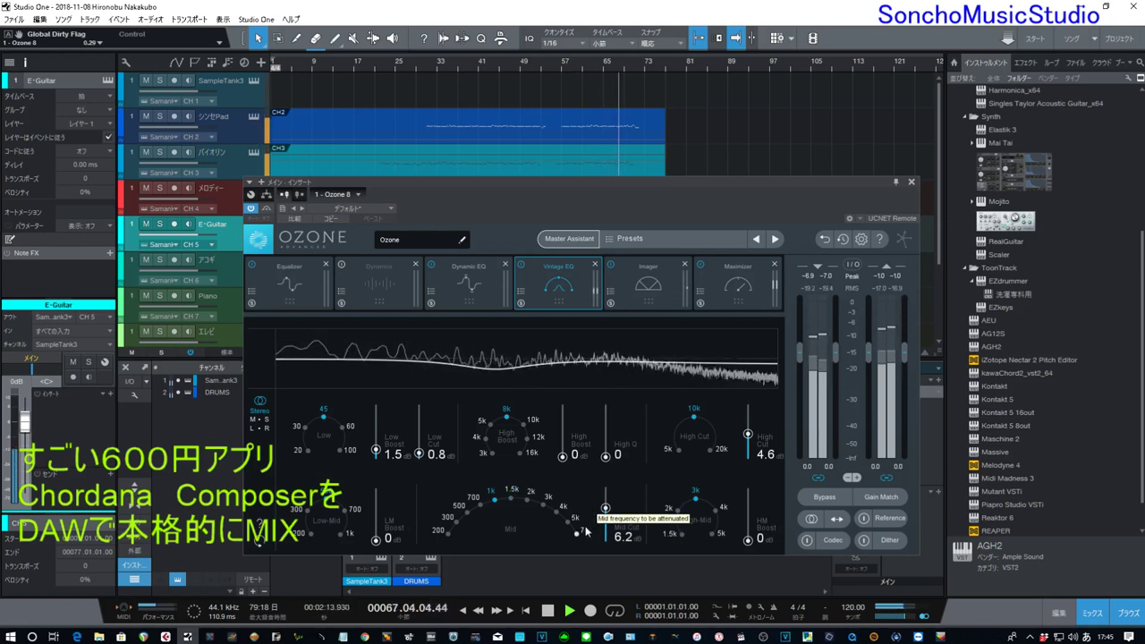
{"action": "left_click", "coordinate": [911, 179]}
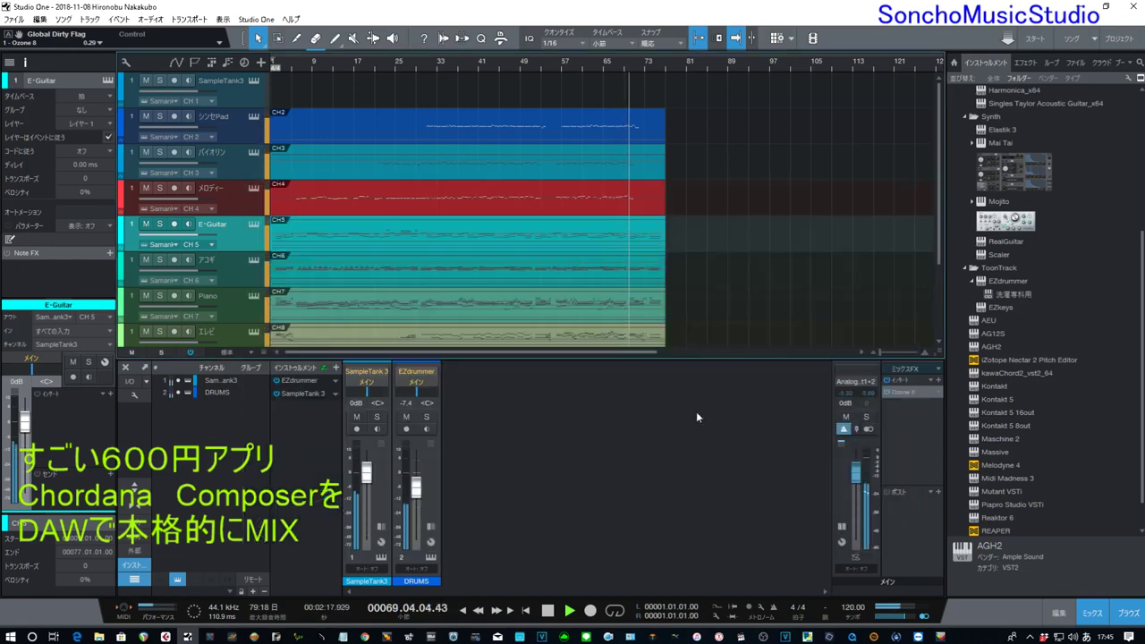
{"action": "left_click", "coordinate": [550, 611]}
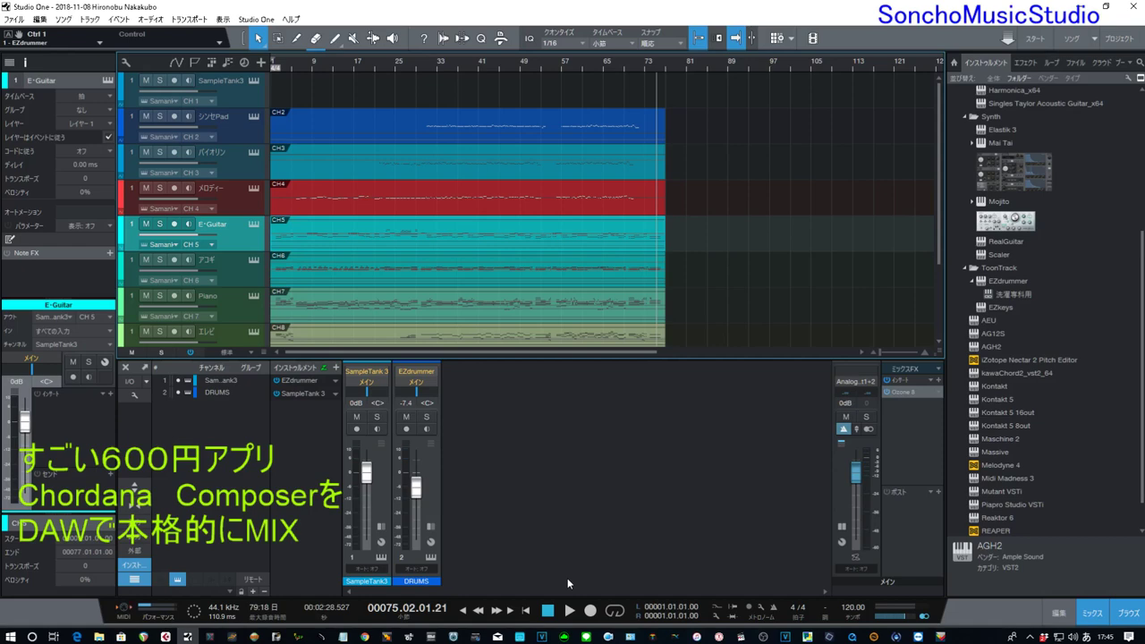
Open the melody part on CH4 in the note editor, inspect its notes around bar 66, then close the editor
{"action": "double_click", "coordinate": [392, 200]}
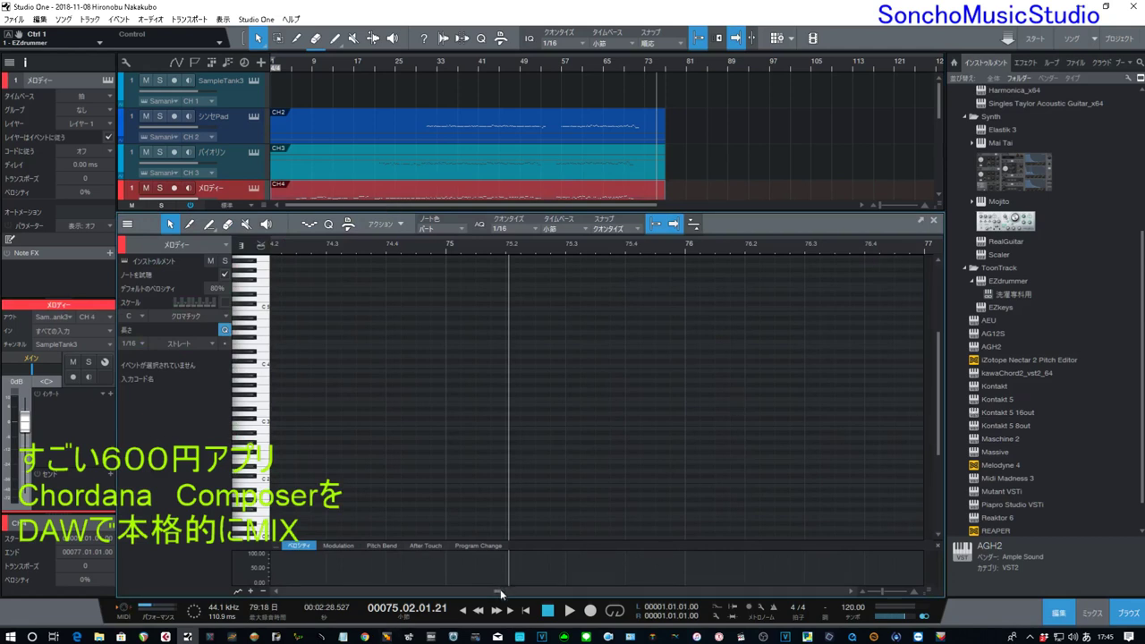
{"action": "left_click_drag", "start_coordinate": [501, 592], "coordinate": [475, 591]}
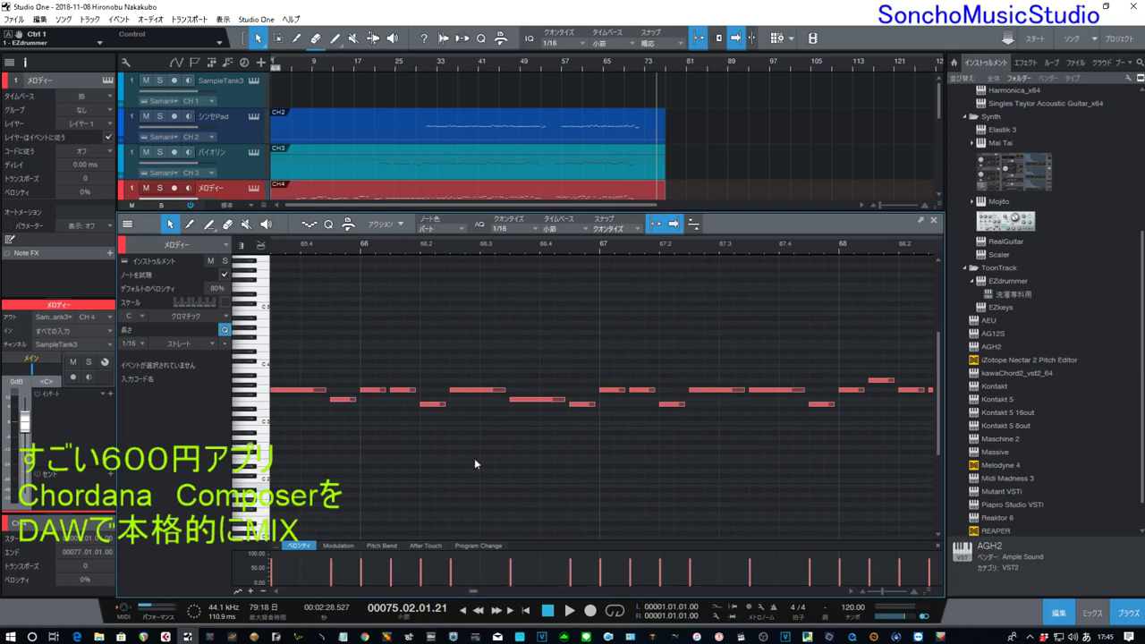
{"action": "left_click", "coordinate": [479, 391]}
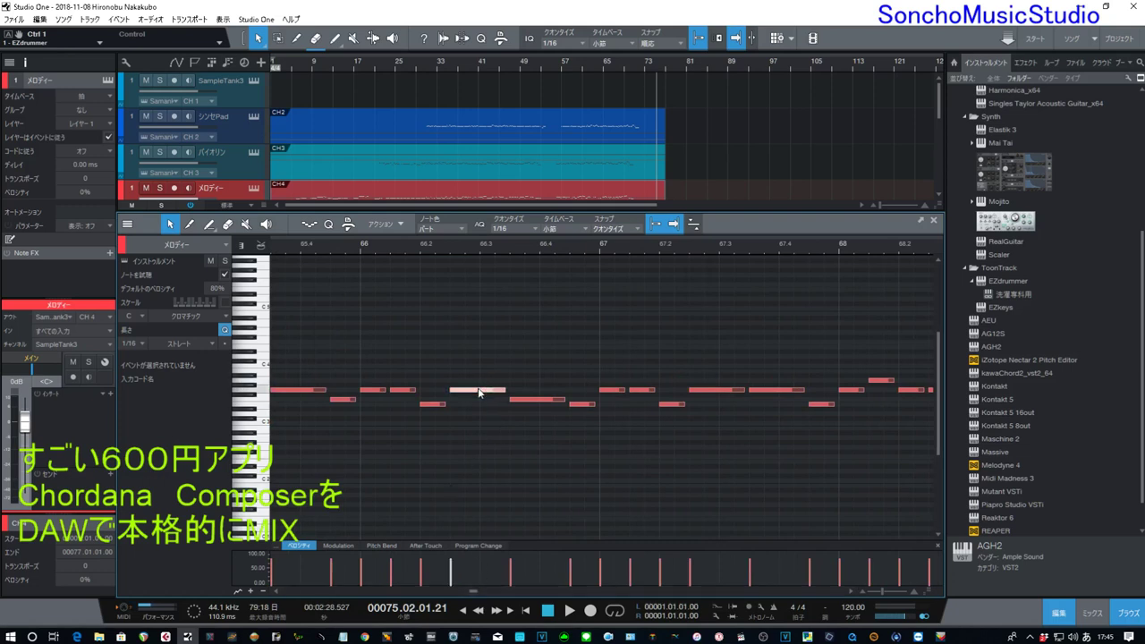
{"action": "left_click", "coordinate": [535, 399]}
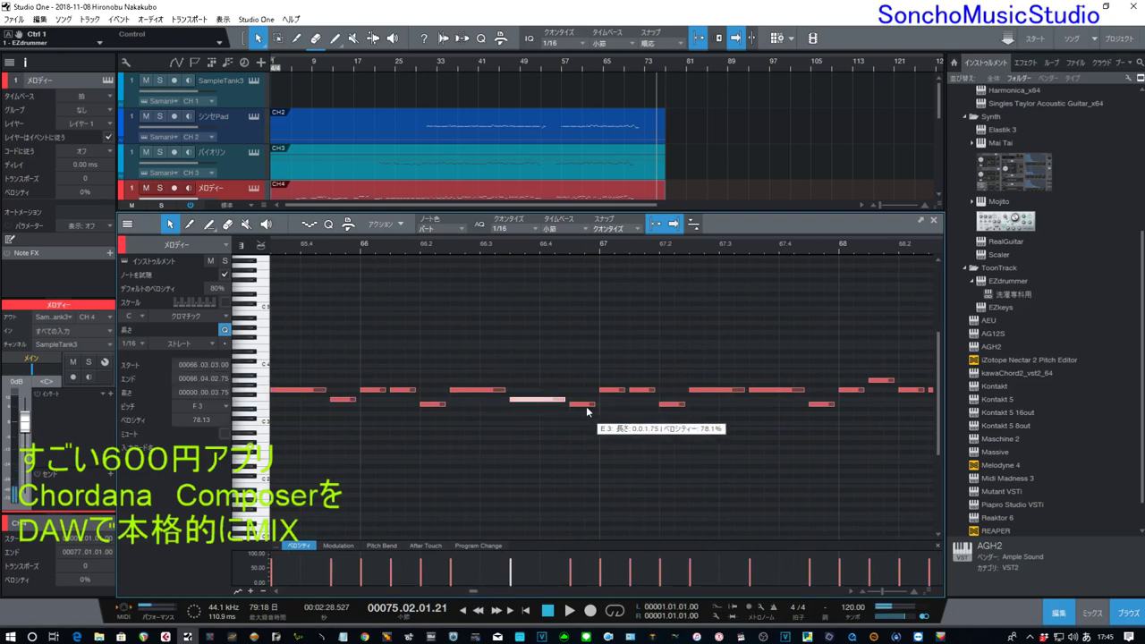
{"action": "left_click", "coordinate": [585, 405]}
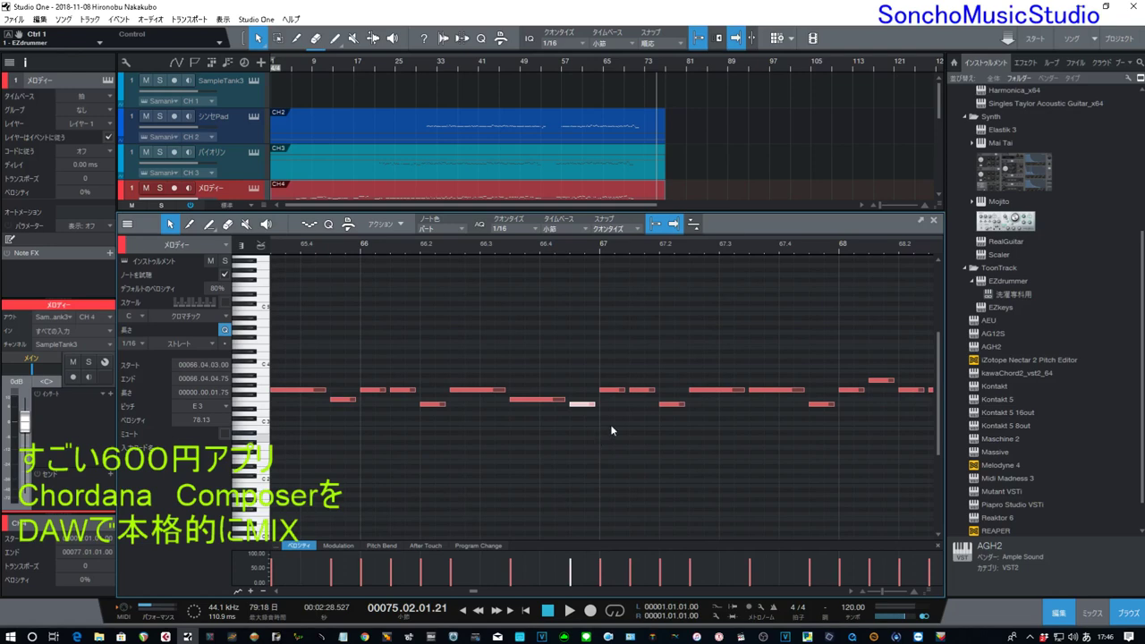
{"action": "left_click", "coordinate": [934, 220]}
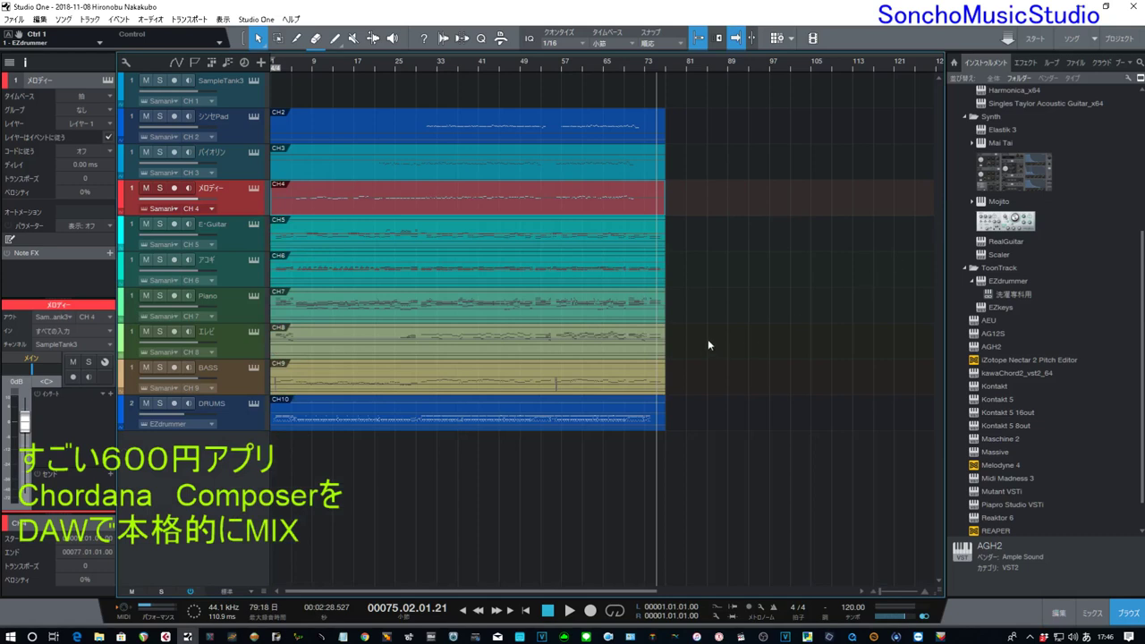